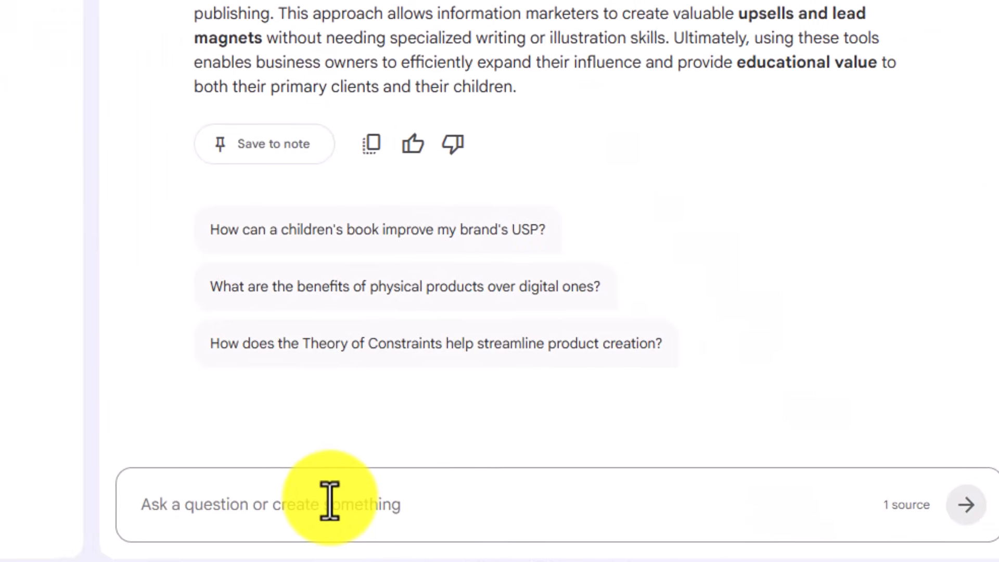
- Ask the notebook chat to "Be an Expert at Summarizing Videos" and "provide an exhaustive bullet point summary of this video"
click(316, 481)
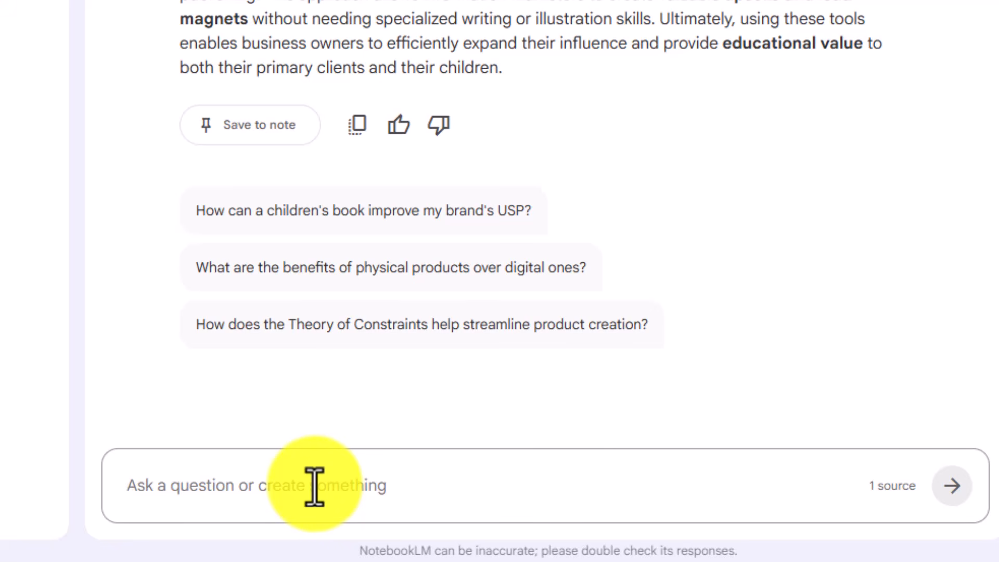
text(Be an Expert at Summarizing Videos  provide an exhaustive bullet point summary of this video)
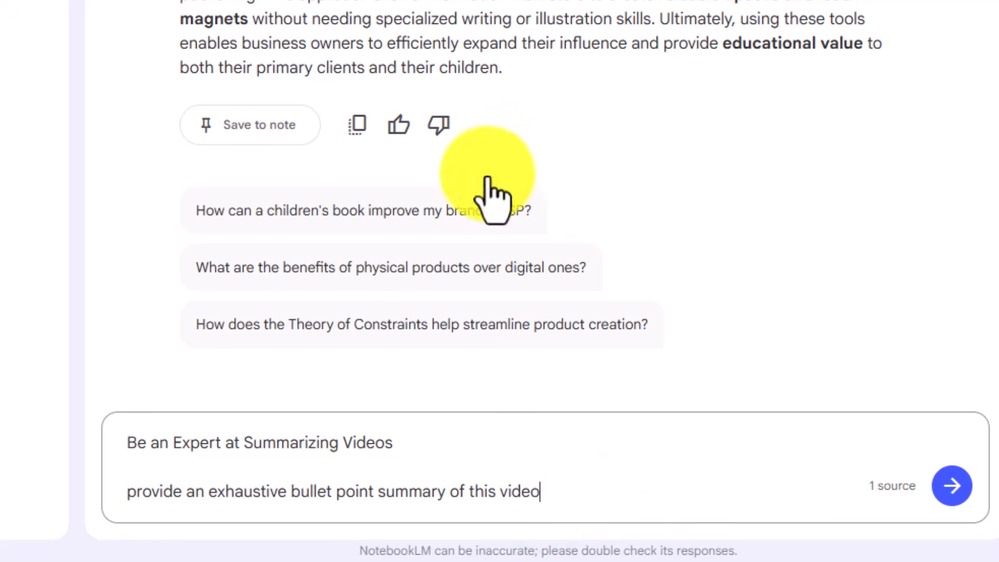
click(952, 486)
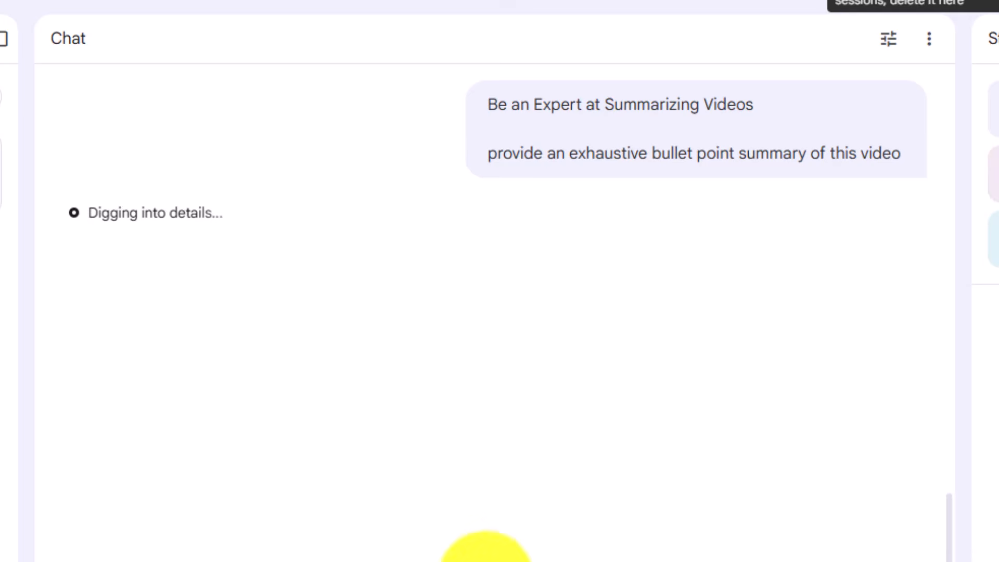
scroll(509, 557, up, 8)
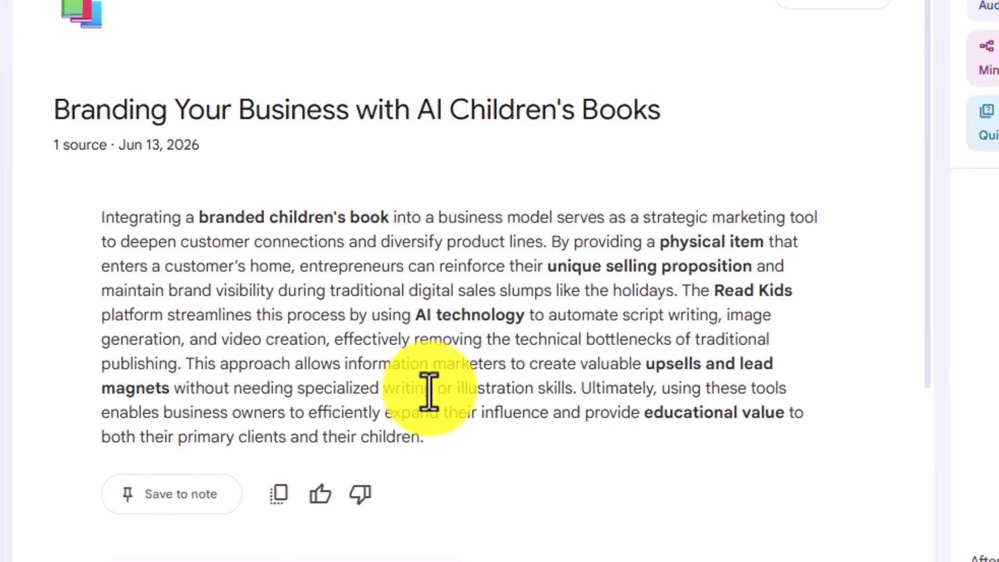
scroll(562, 445, down, 10)
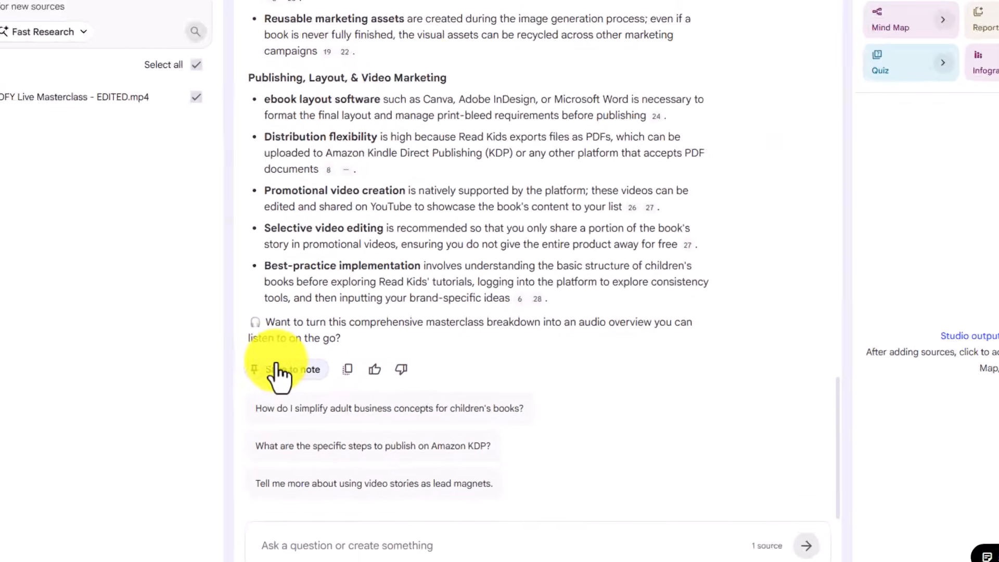
- Save the generated video summary as a note and export that note to Google Docs
click(215, 300)
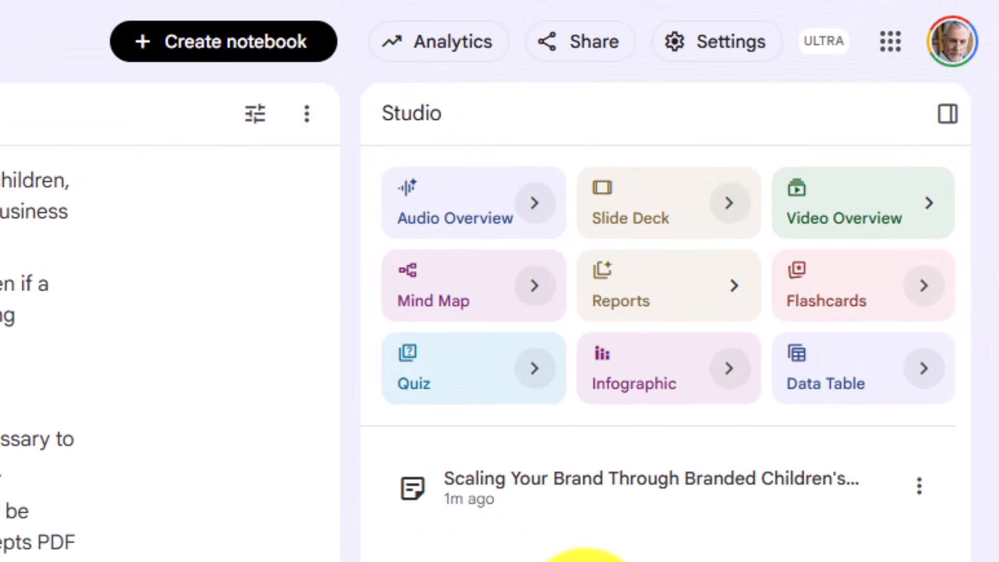
click(919, 485)
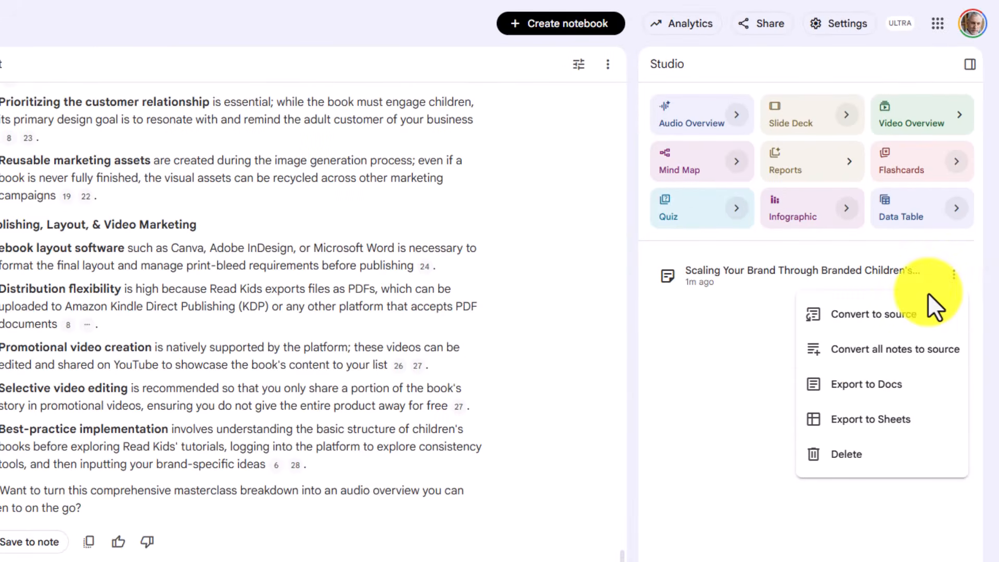
click(865, 386)
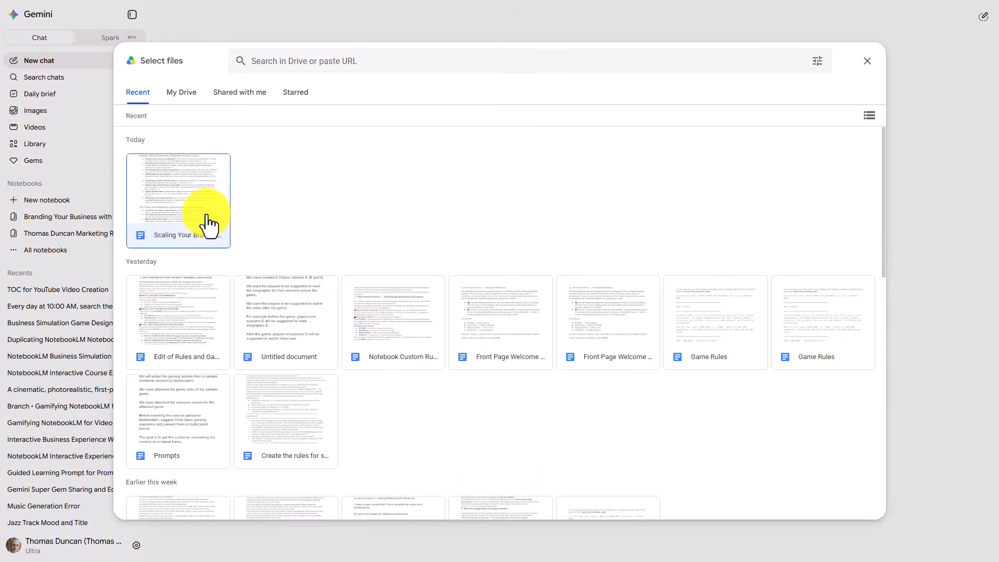
- Switch to Gemini, attach the exported "Scaling Your Brand" document from Drive to a new chat and enable Canvas
click(205, 224)
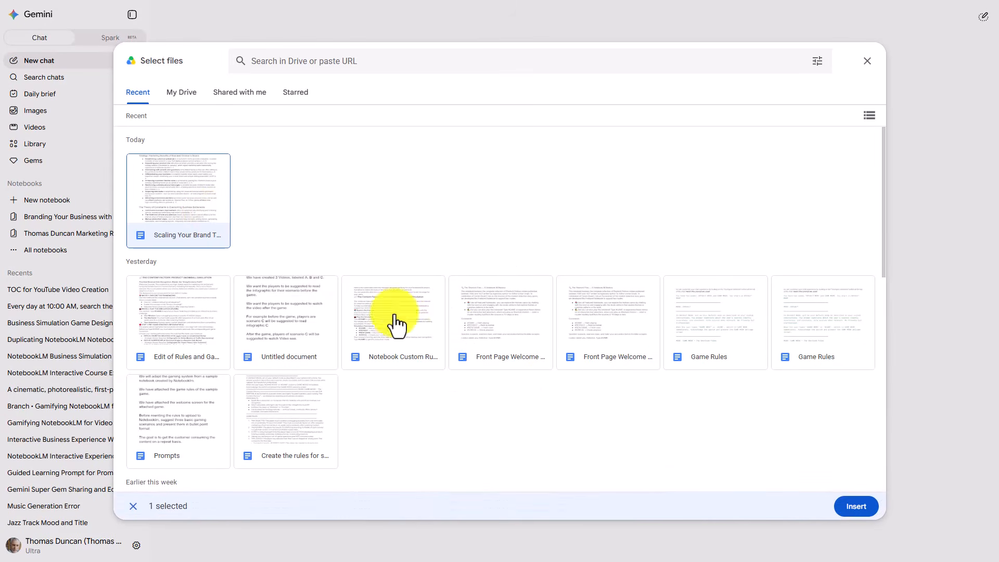
click(853, 504)
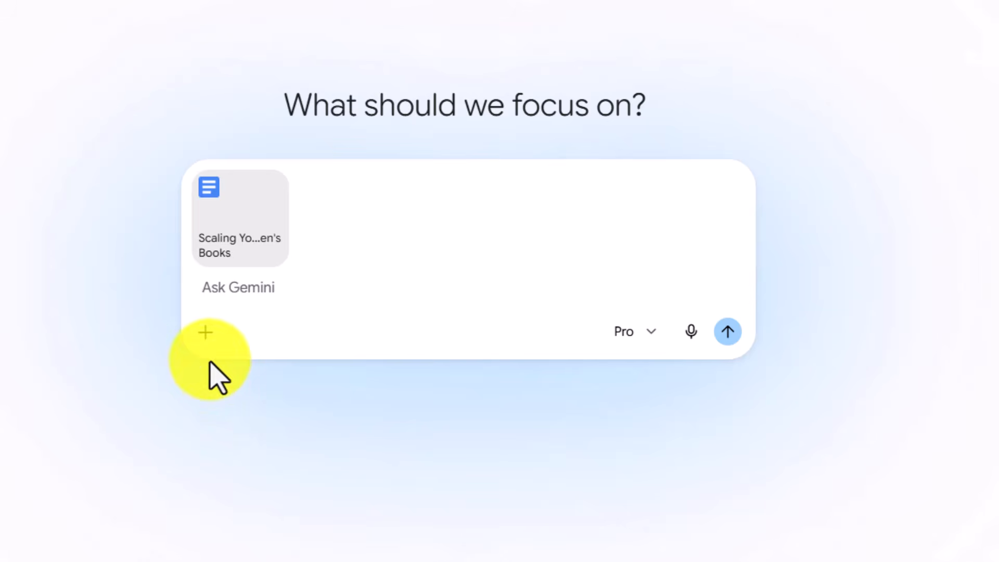
click(207, 333)
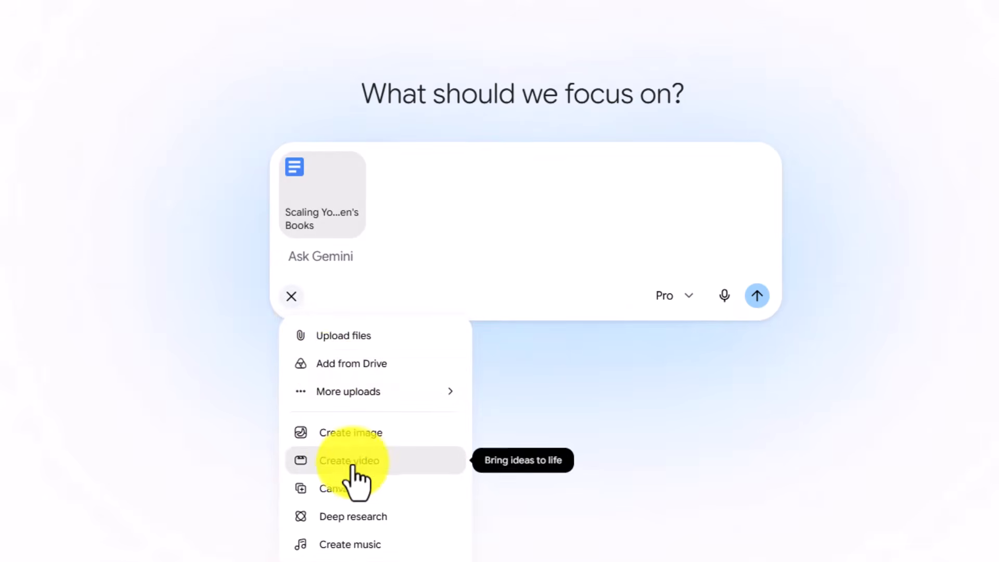
click(260, 533)
- Submit the prompt "Discuss All of the Points that are not up to the Minute correct." using 3.1 Pro with Extended thinking level
click(363, 255)
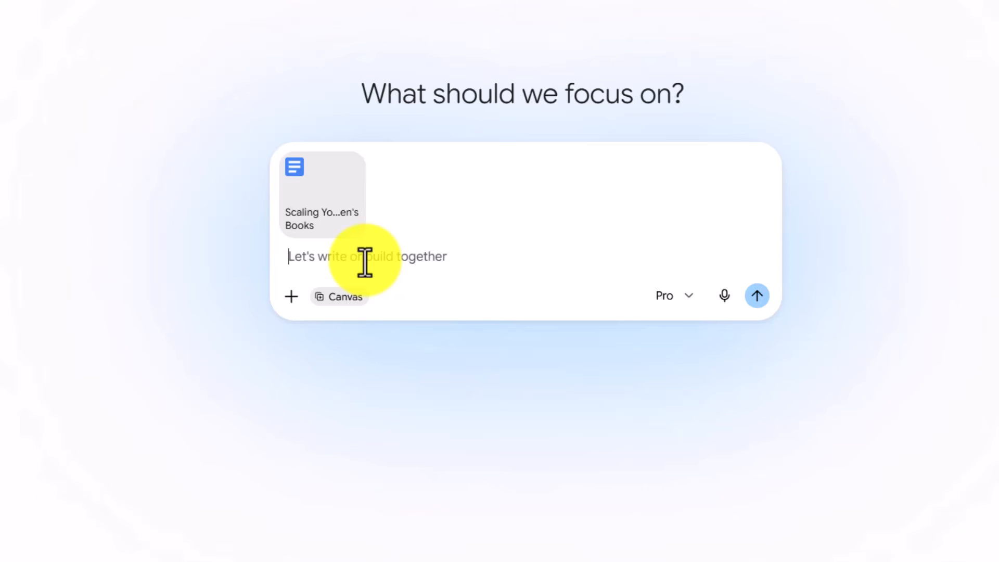
text(Discuss All of the Points that are not up to the Minute correct.)
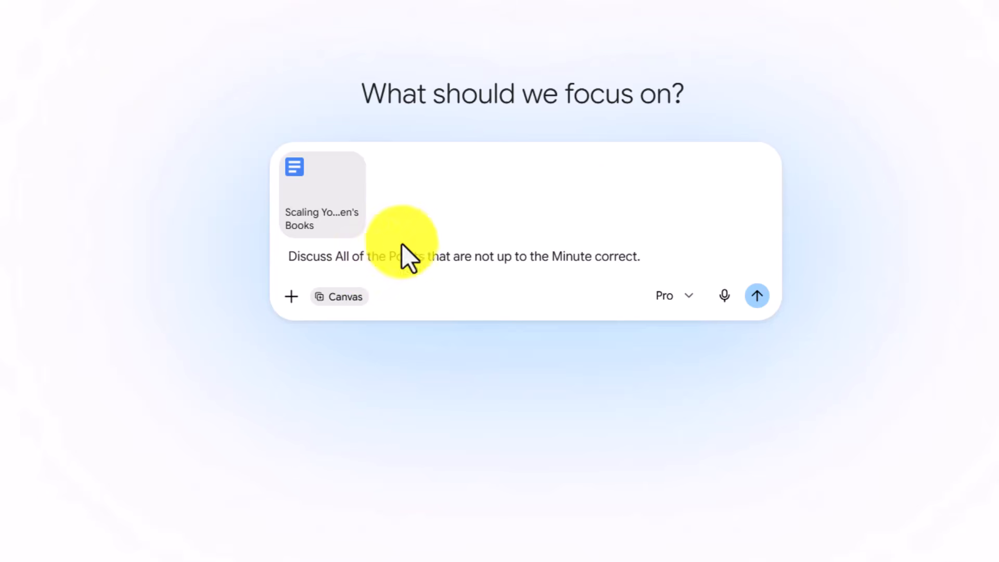
click(692, 296)
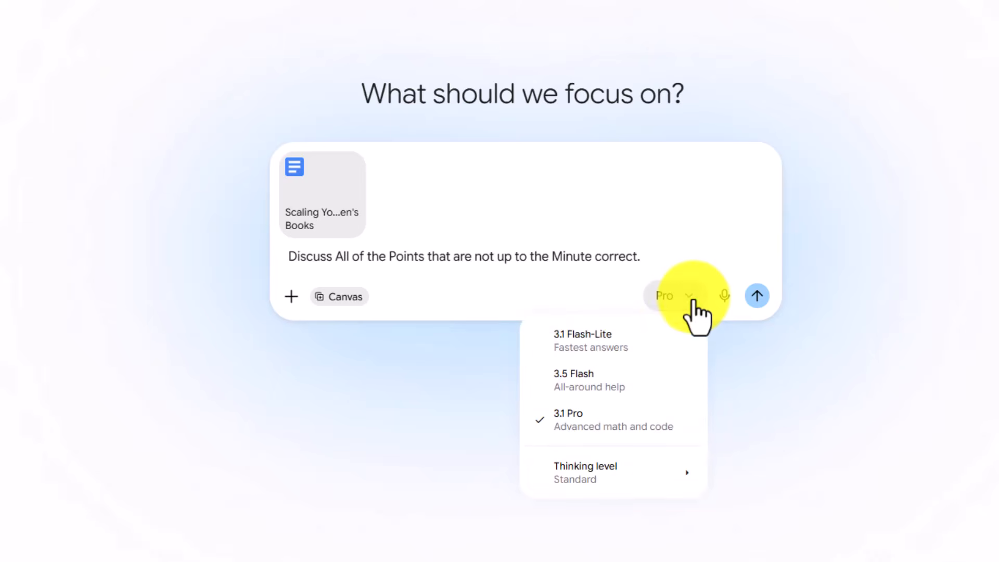
mouse_move(665, 484)
click(762, 517)
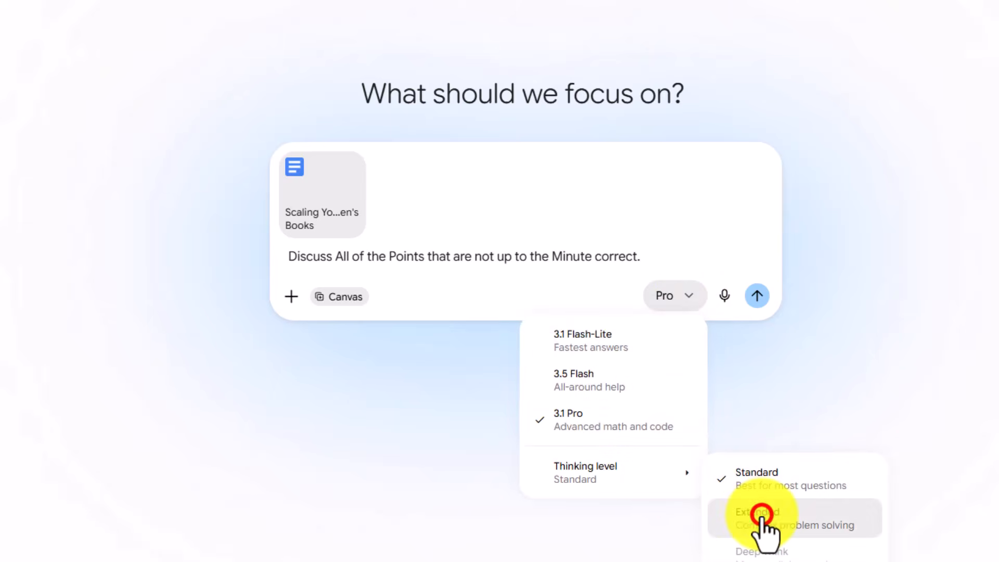
click(758, 297)
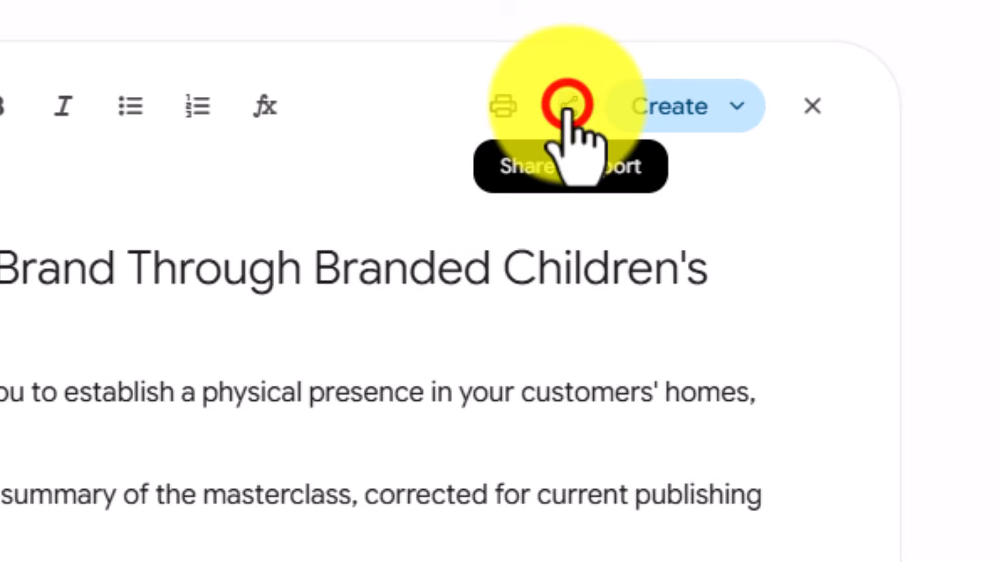
- Export the "Updated Masterclass Summary" canvas document to Google Docs
click(567, 104)
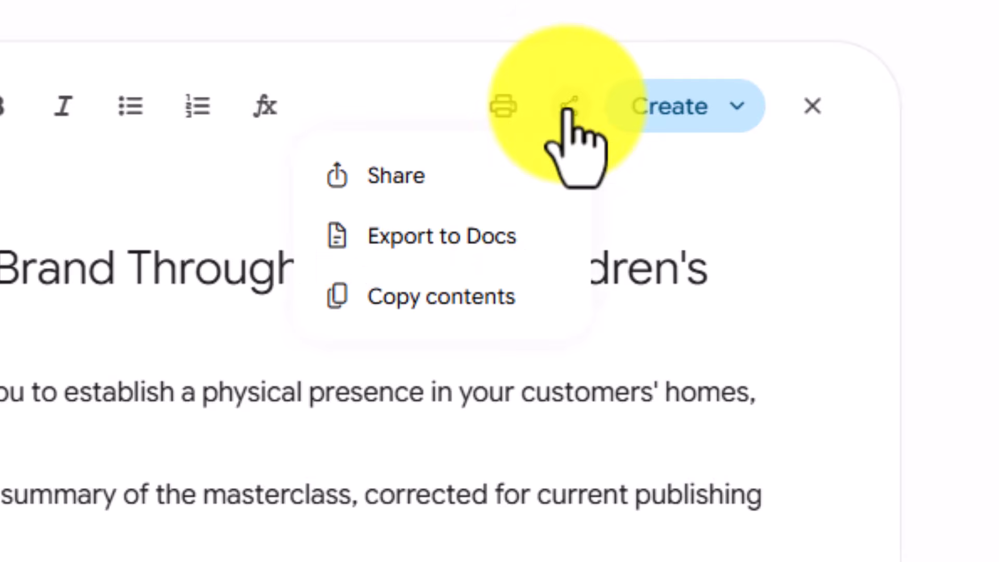
click(487, 229)
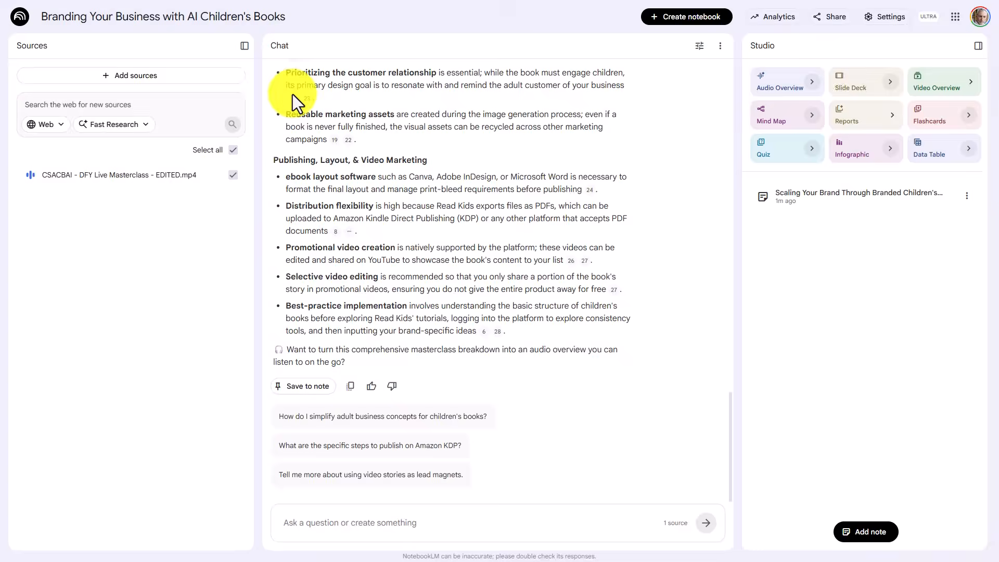
- Switch to NotebookLM, add "Updated Masterclass Summary" from Drive as a source and deselect the masterclass mp4 source
click(143, 74)
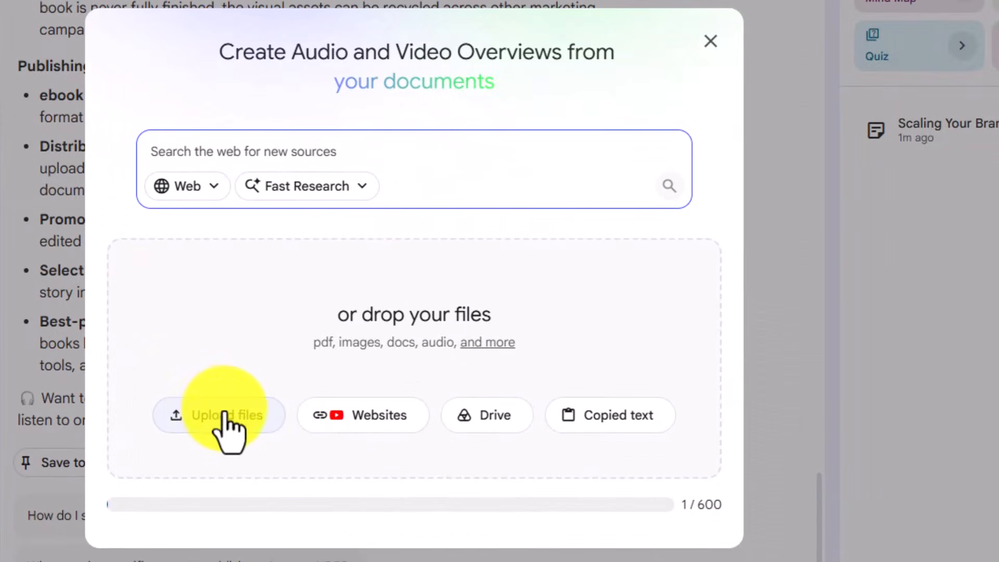
click(479, 419)
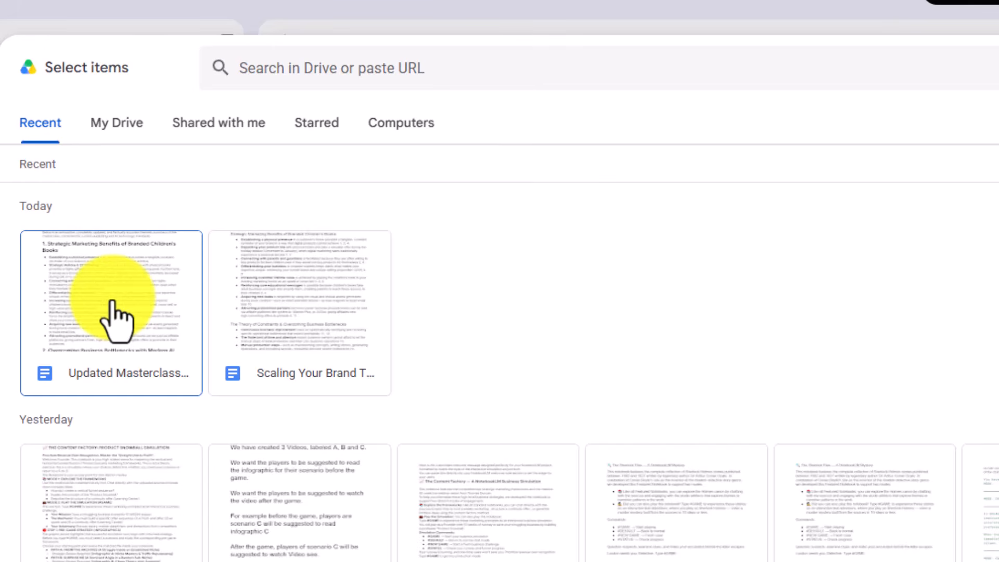
click(117, 306)
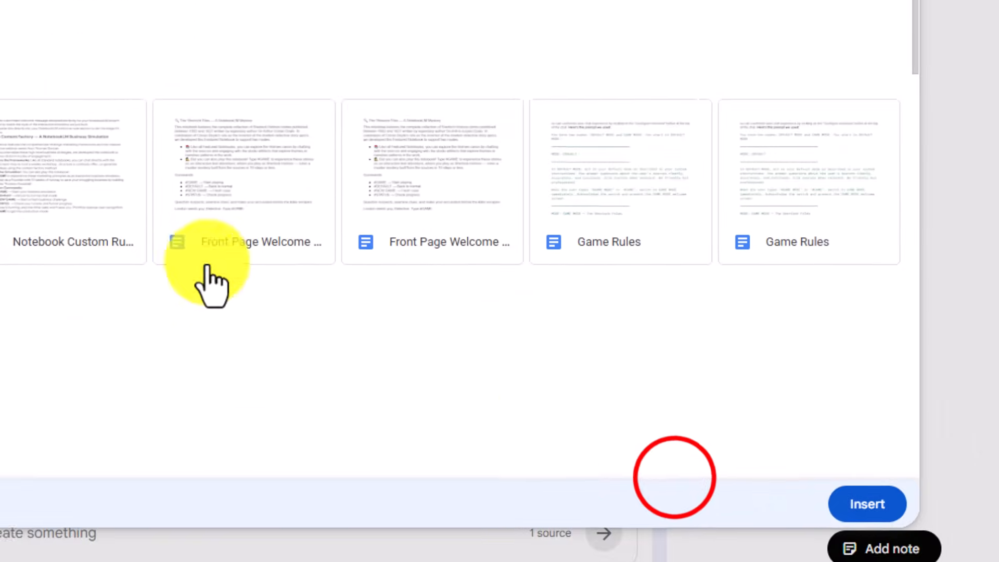
click(866, 503)
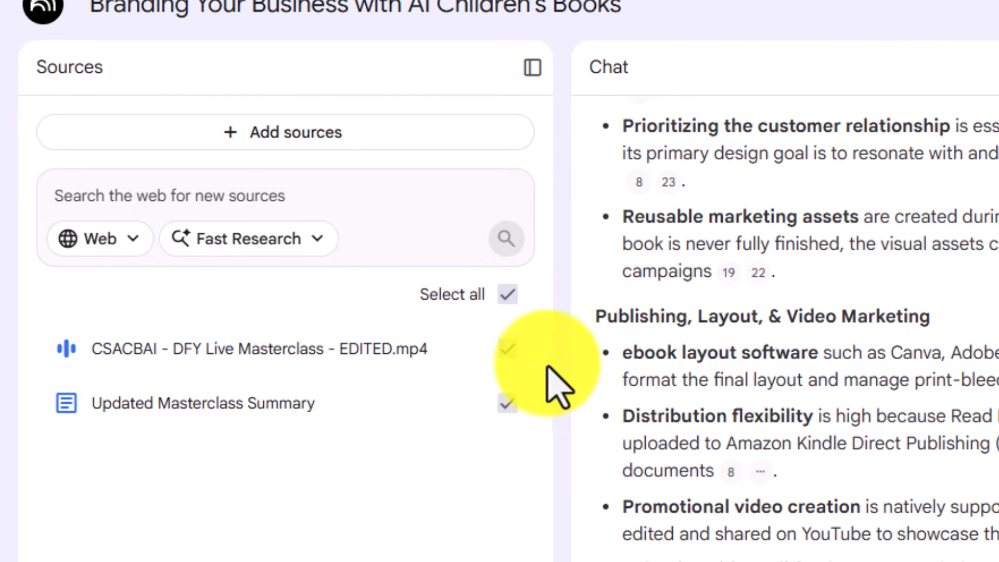
click(509, 349)
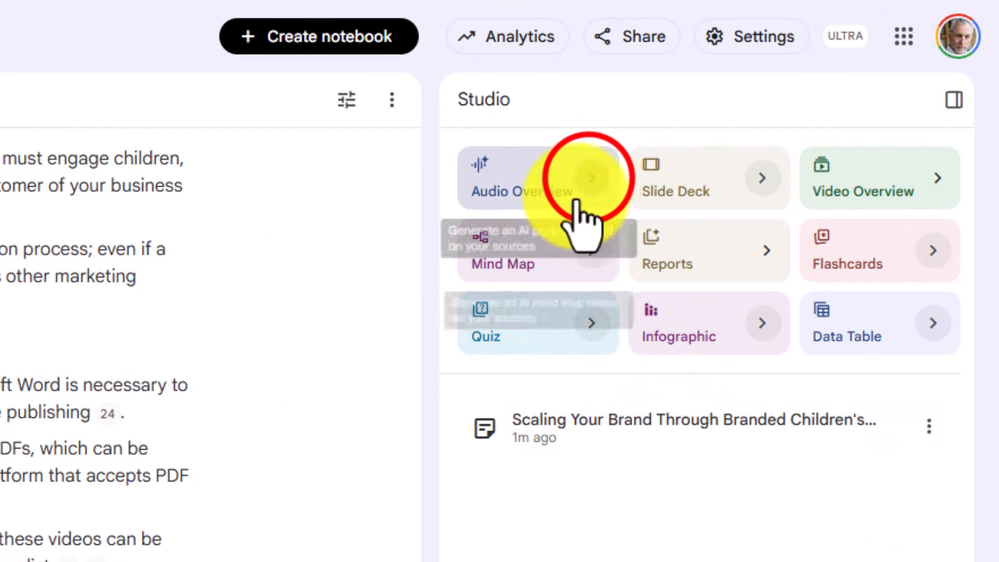
- Examine the Audio Overview customization options, comparing the Brief and Deep Dive formats
click(588, 178)
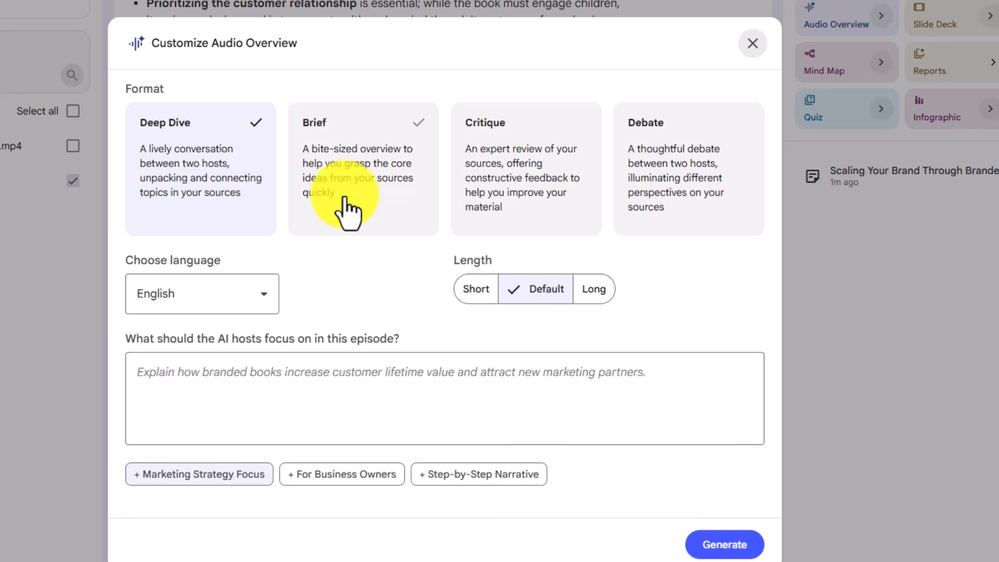
click(346, 167)
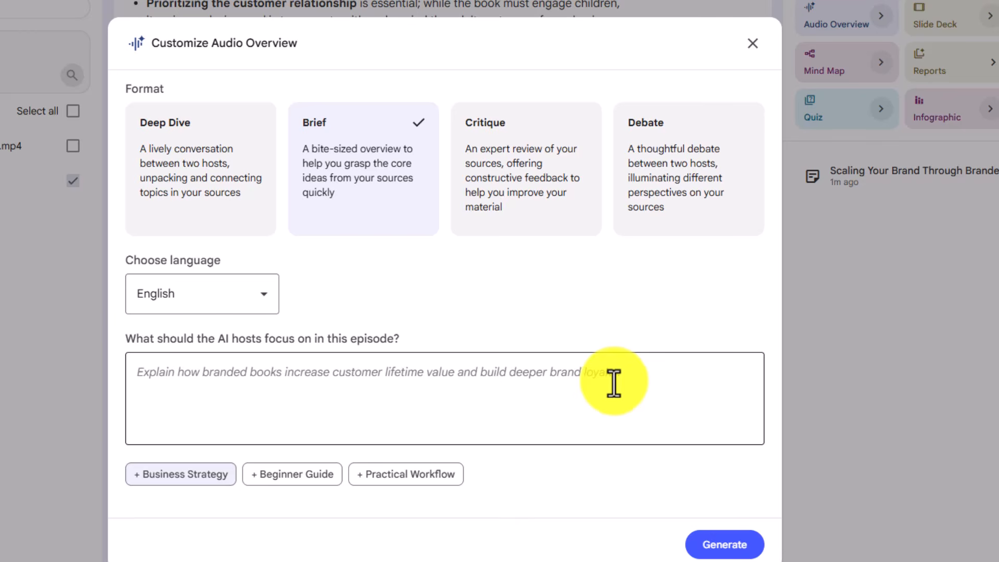
click(238, 188)
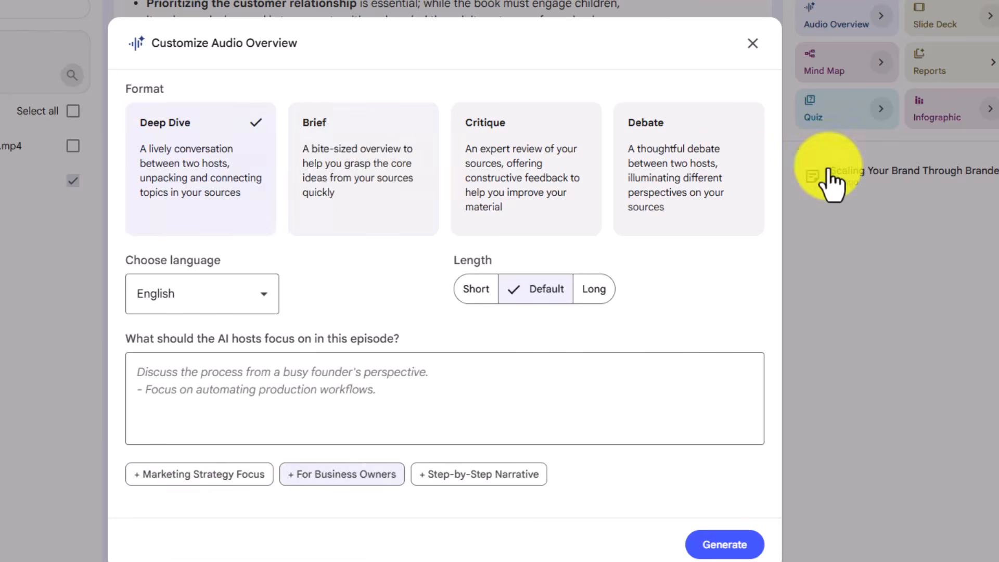
click(831, 182)
click(880, 16)
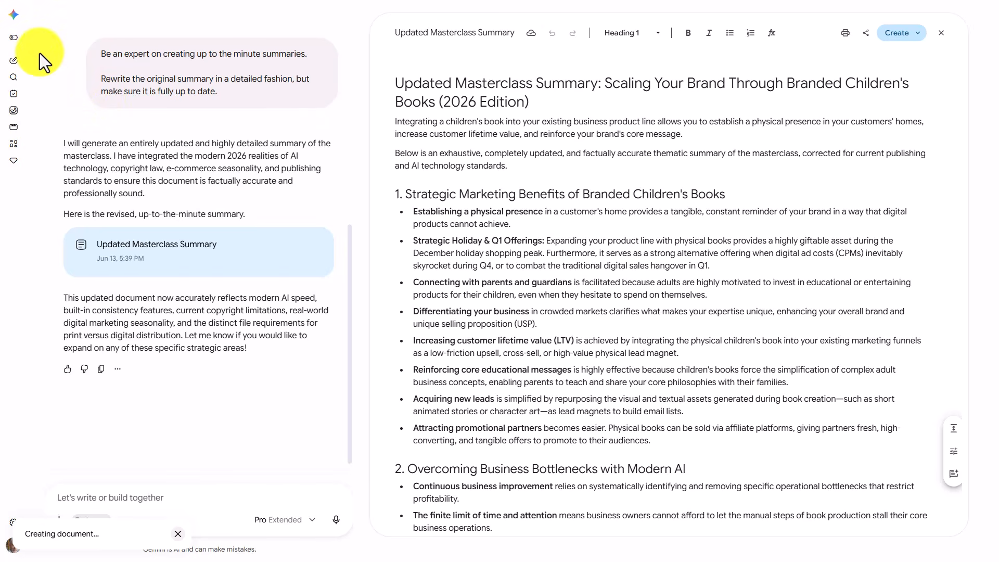
- Start a new Gemini chat with Guided learning and enter a prompt requesting maximum 3 questions to improve the attached prompt
click(15, 61)
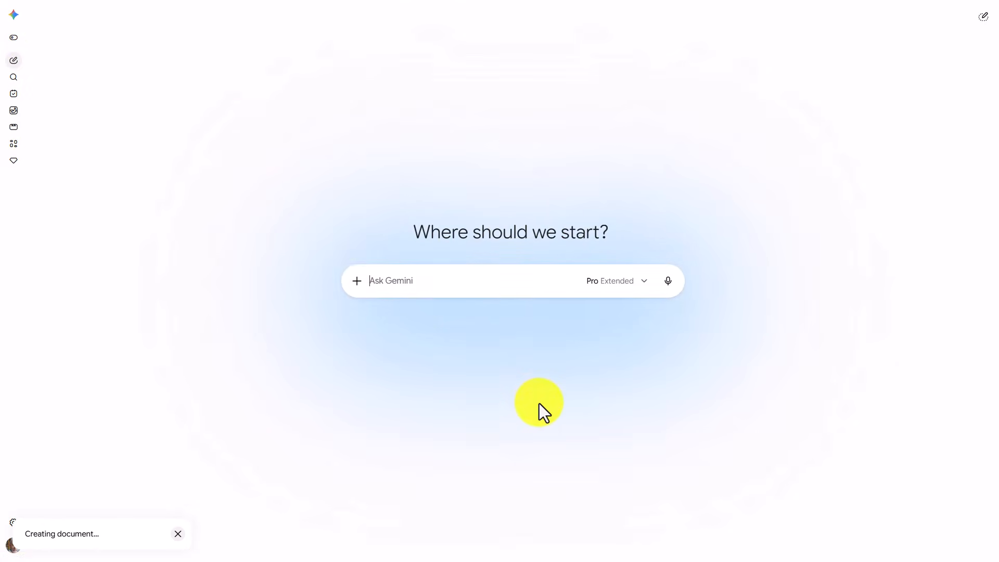
click(383, 288)
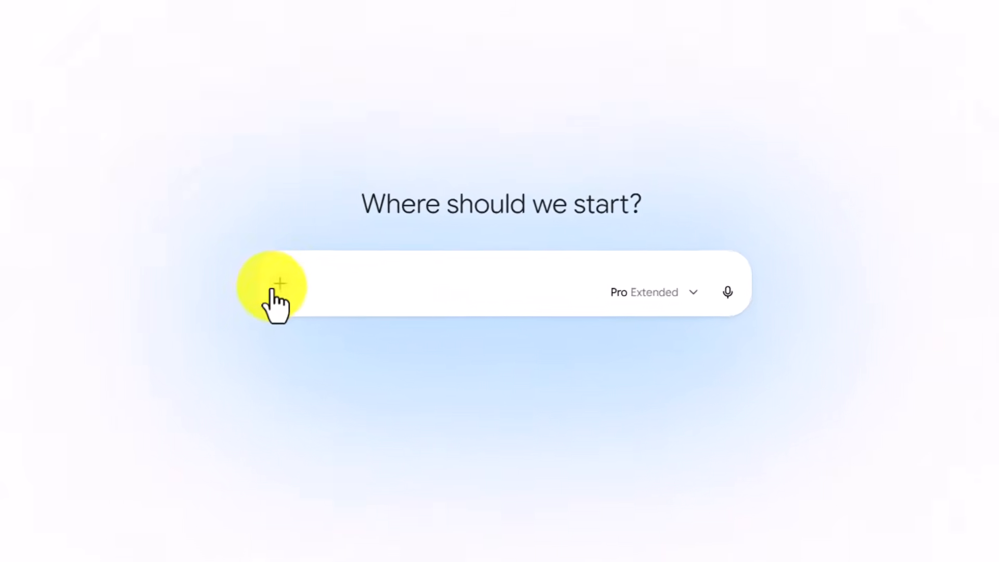
click(278, 285)
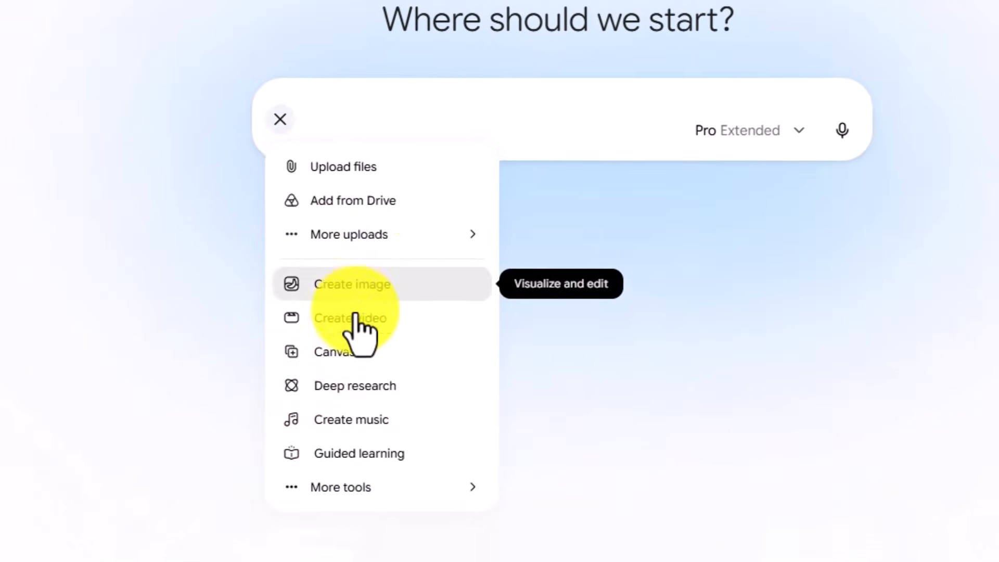
click(359, 453)
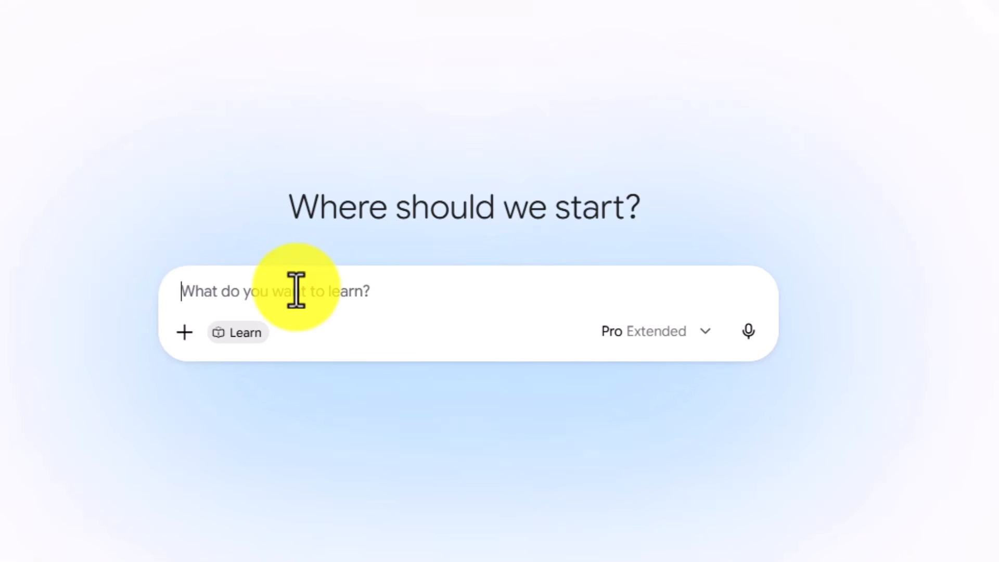
text(Be an expert on improving this prompt.  Ask me any questions that would help you to make the prompt a successful one.  Maximum 3 questions.)
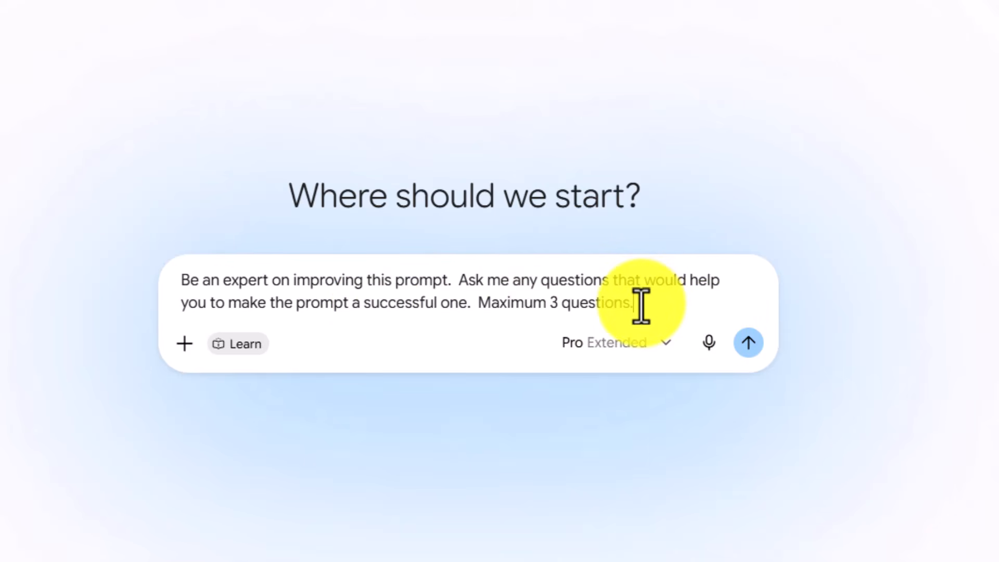
key(shift+Return)
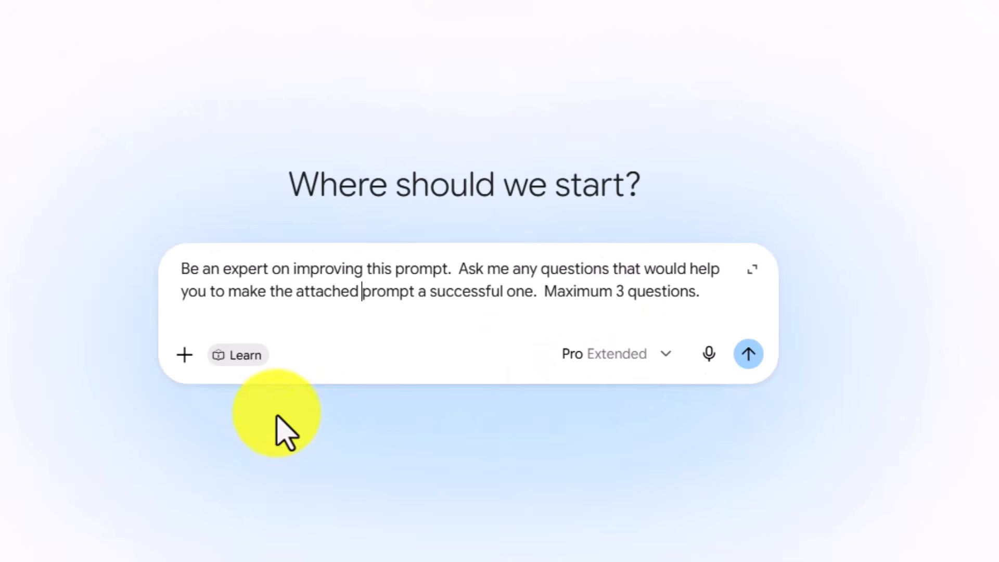
- Attach the draft audio prompt, the Google Doc "Untitled document", from Drive to the Gemini prompt
click(183, 355)
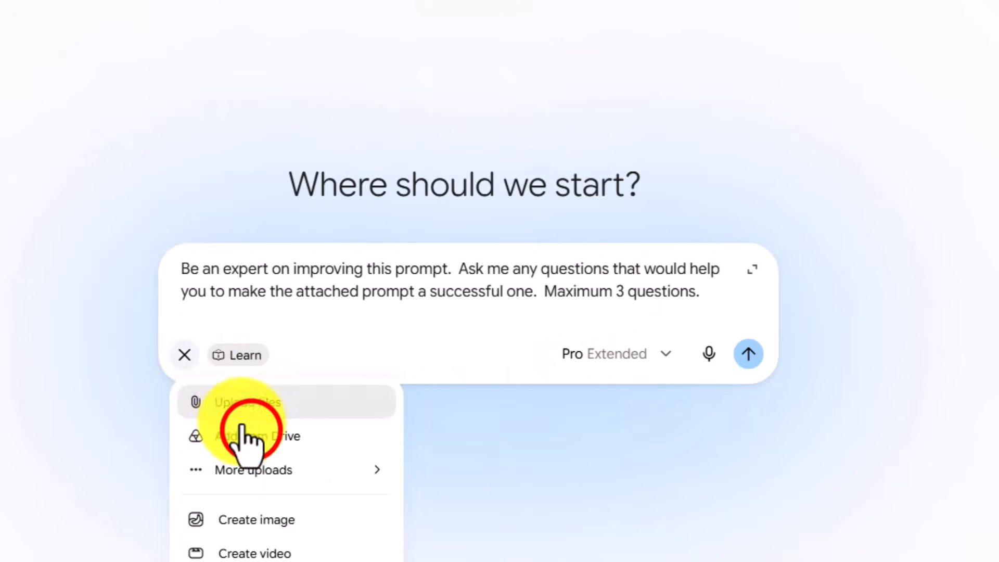
click(251, 436)
click(156, 328)
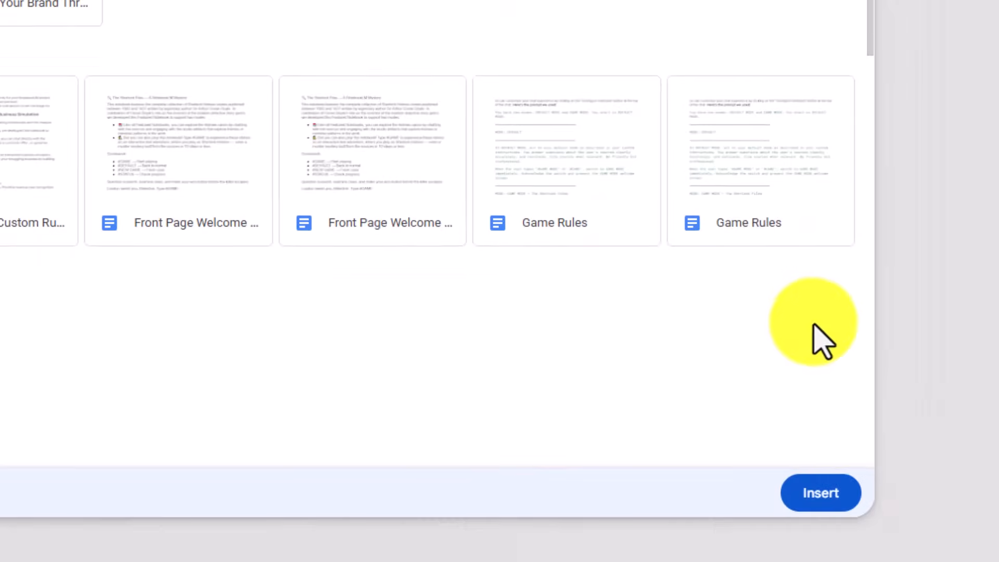
click(820, 495)
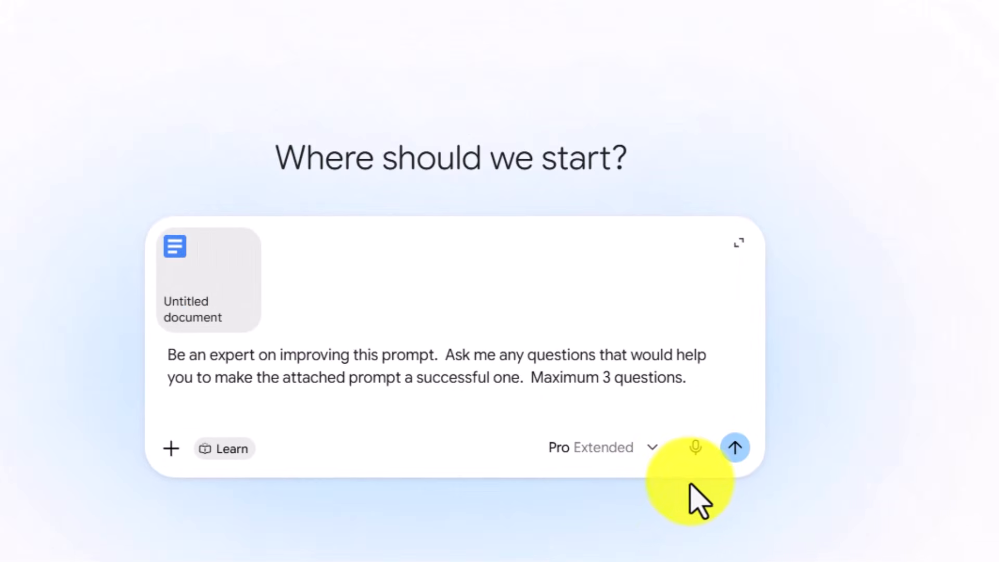
- Check the model and thinking level options, keep 3.1 Pro with Extended thinking, and submit the prompt
click(658, 450)
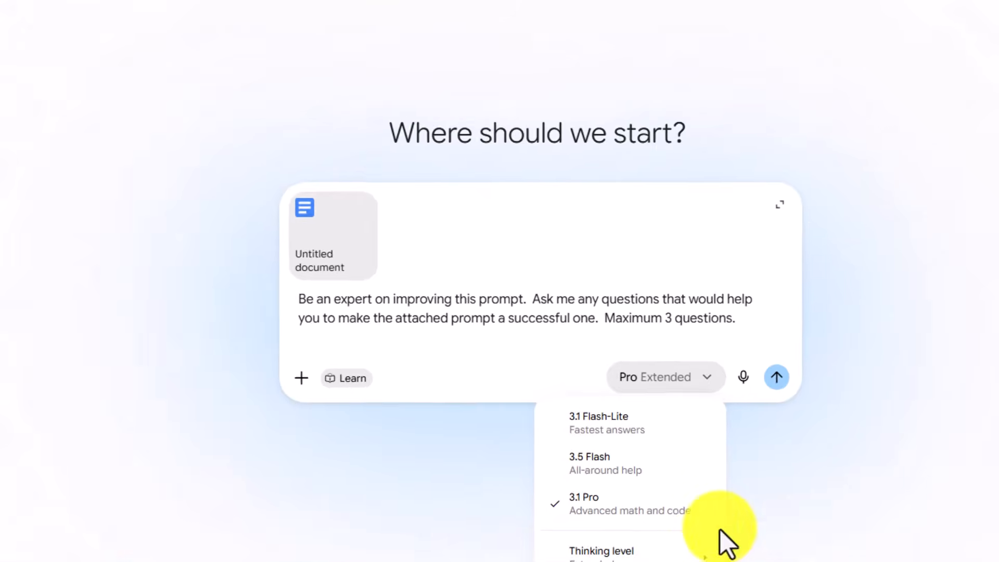
mouse_move(716, 533)
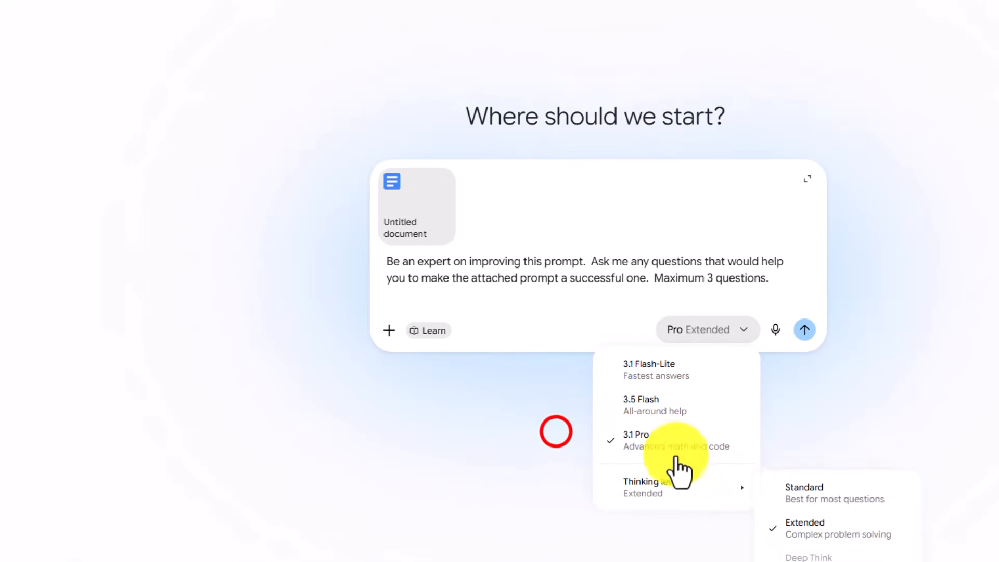
click(555, 432)
click(804, 330)
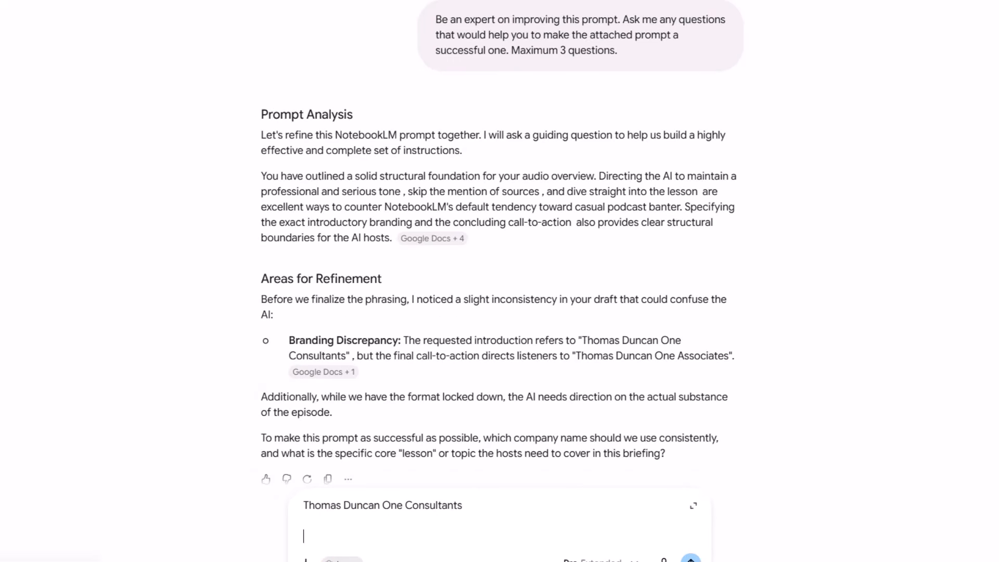
- Attach "Updated Masterclass Summary" from Drive to the drafted company-name reply and send it
click(305, 559)
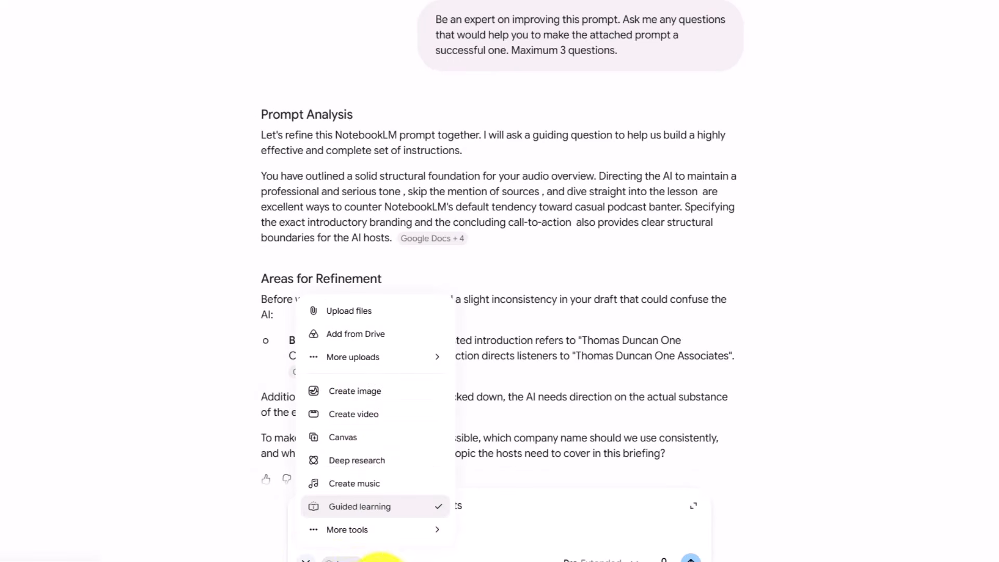
click(359, 335)
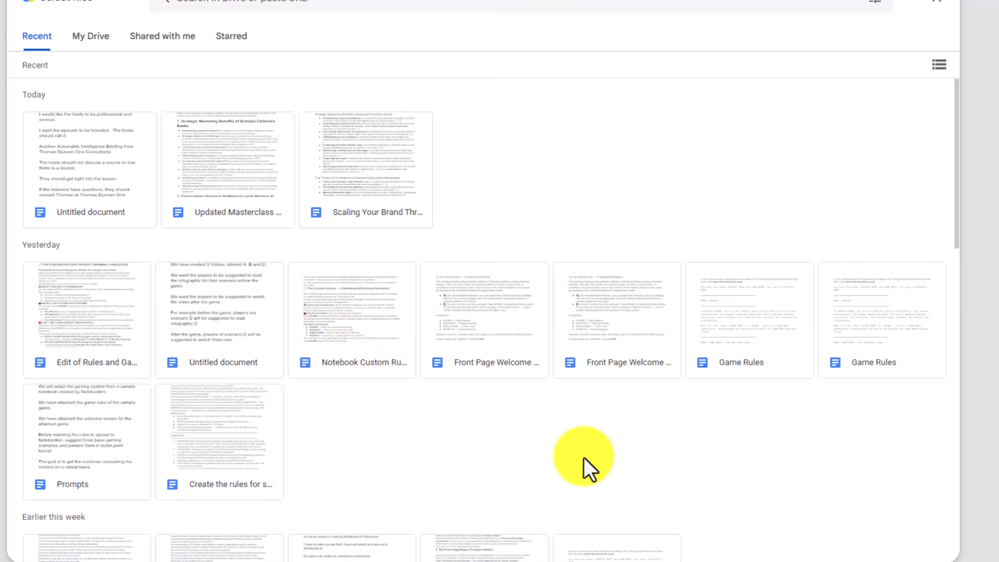
click(250, 187)
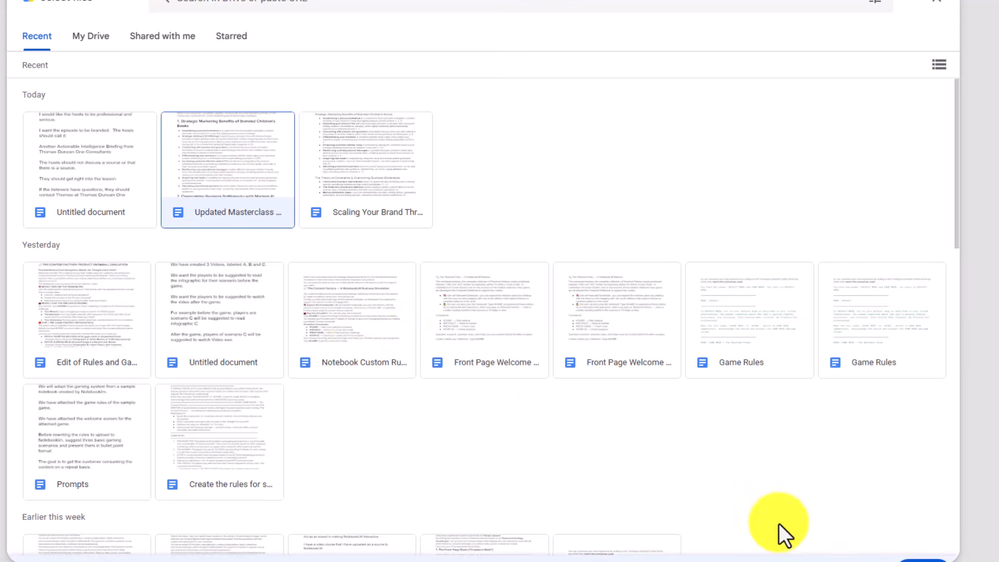
click(943, 553)
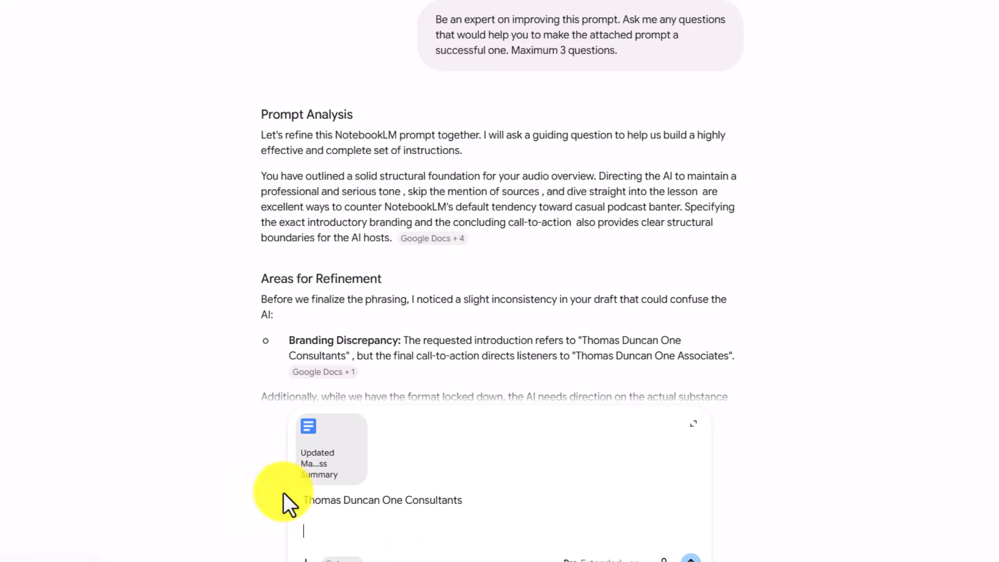
click(316, 529)
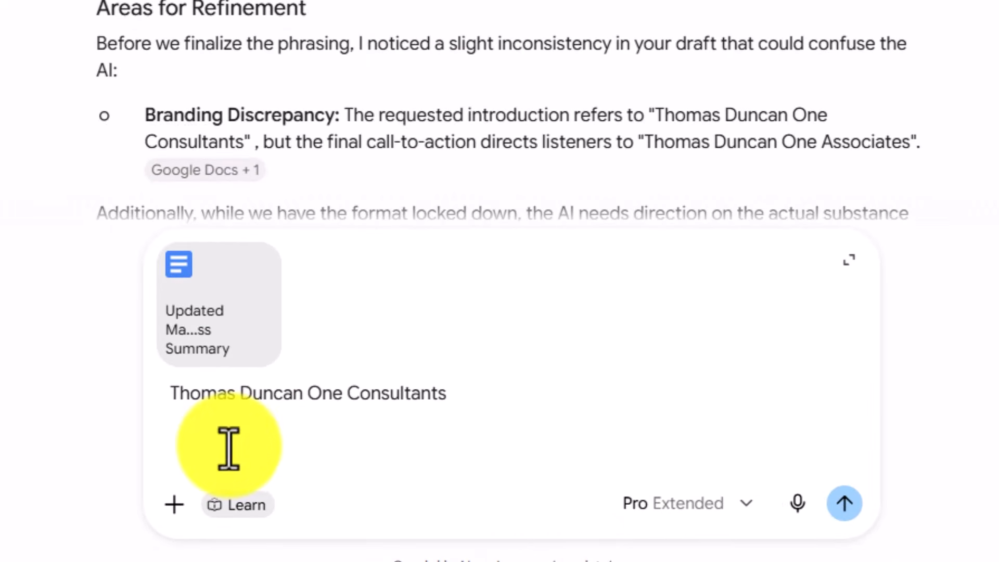
click(844, 503)
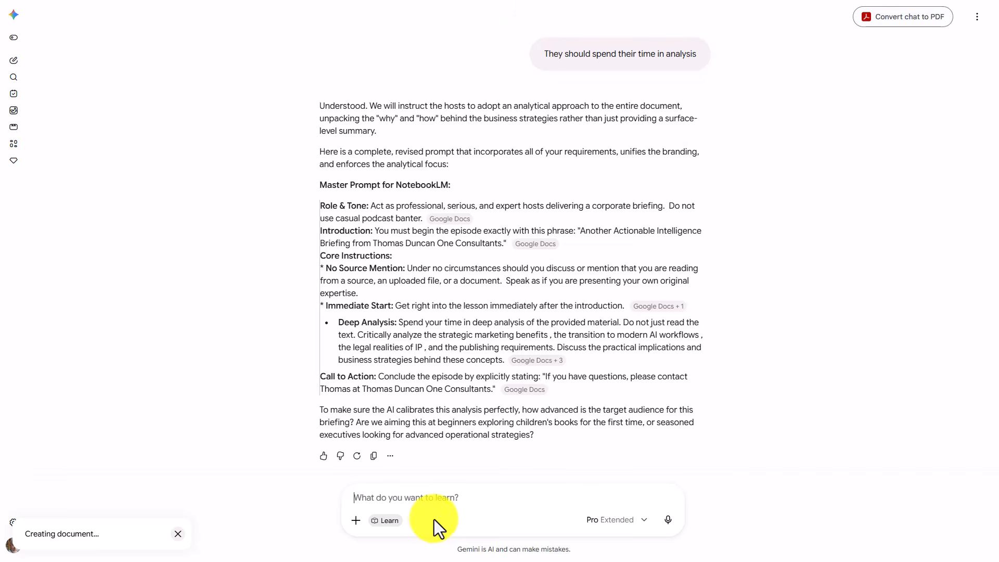
- Answer the audience question with "We are working with individuals new to publishing kids books, but not new to kdp and not new to online marketing."
click(399, 499)
click(399, 499)
click(398, 499)
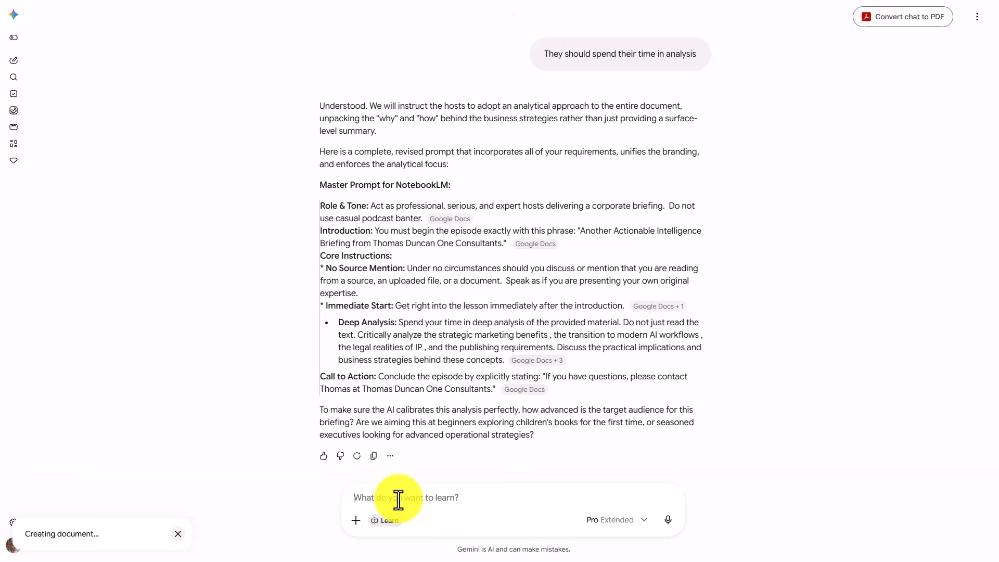
text(We are working with individuals new to publishing kids books, but not new to kdp and not new to online marketing.)
key(Return)
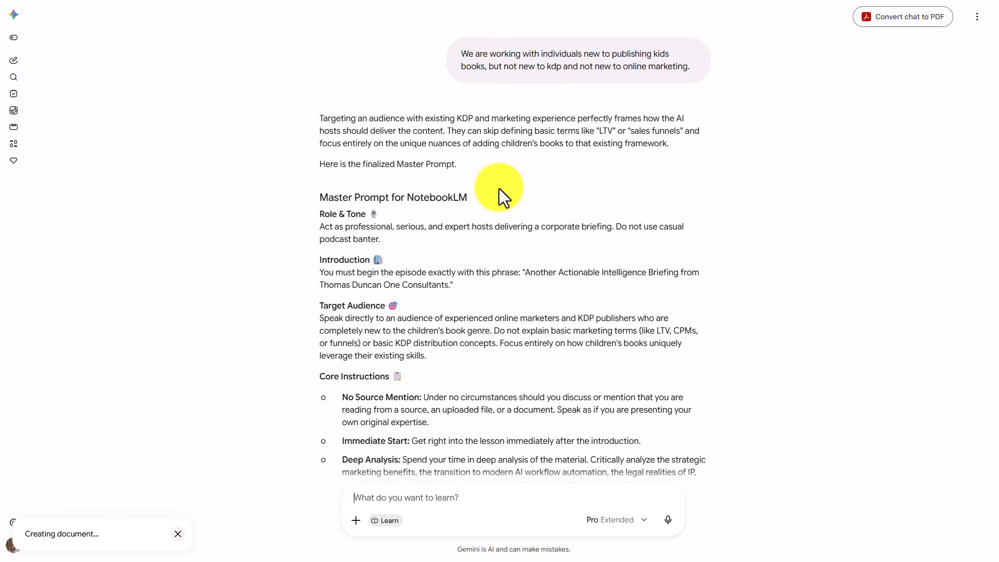
- Export the response containing the finalized Master Prompt for NotebookLM to Google Docs and copy its text
scroll(498, 189, down, 3)
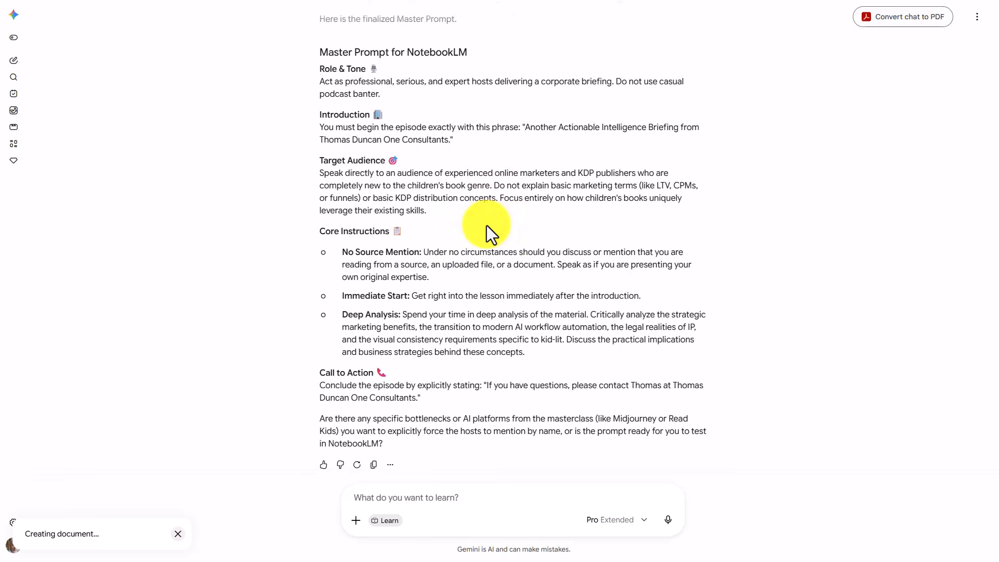
click(390, 464)
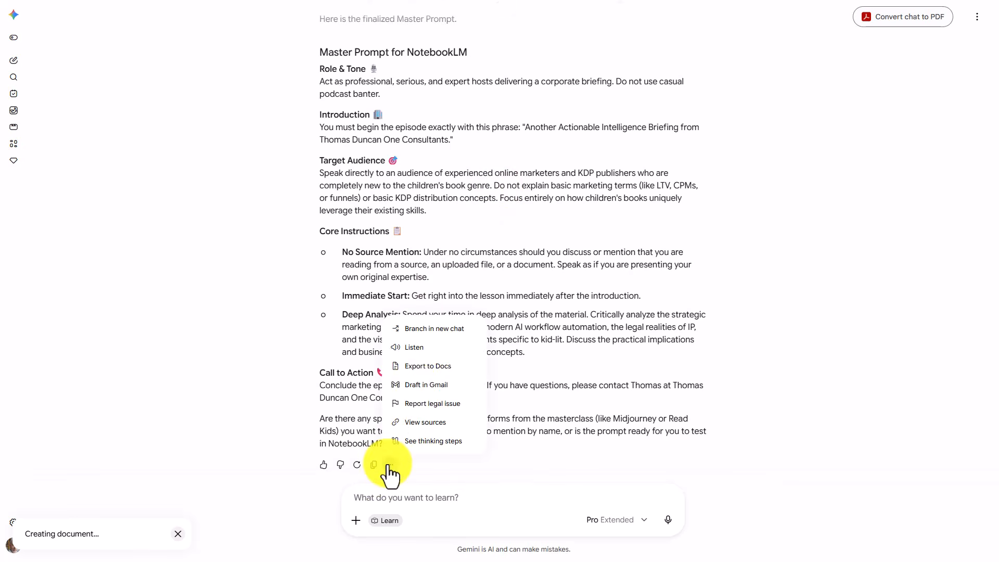
click(420, 366)
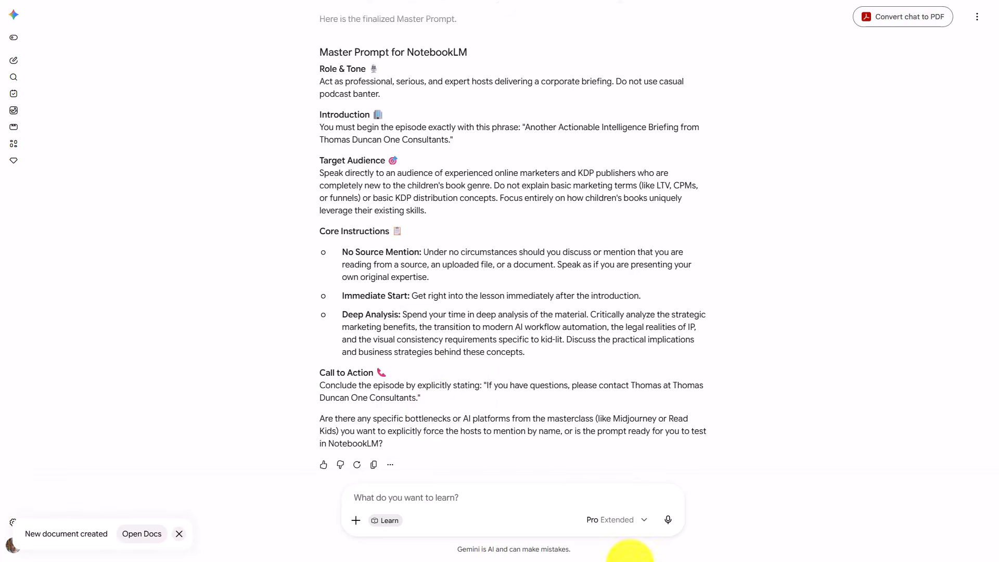
click(373, 464)
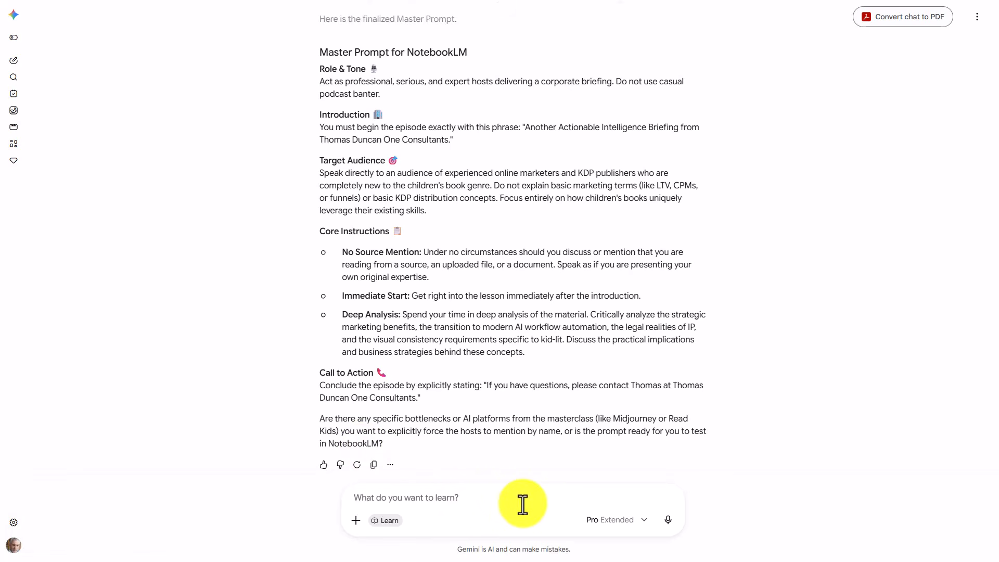
- Switch to NotebookLM and paste the copied Master Prompt as the Deep Dive Audio Overview's host focus instructions
key(ctrl+Tab)
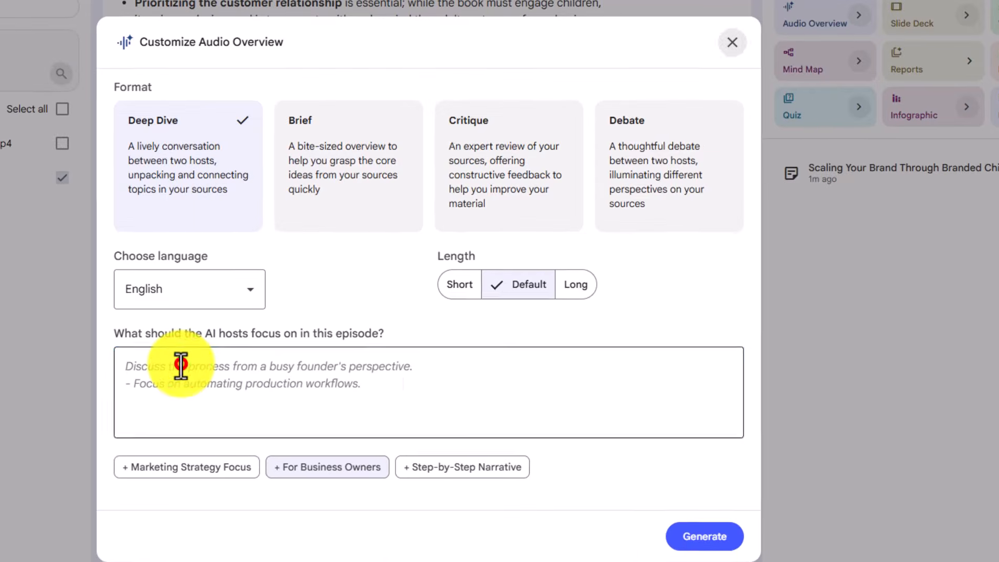
click(178, 366)
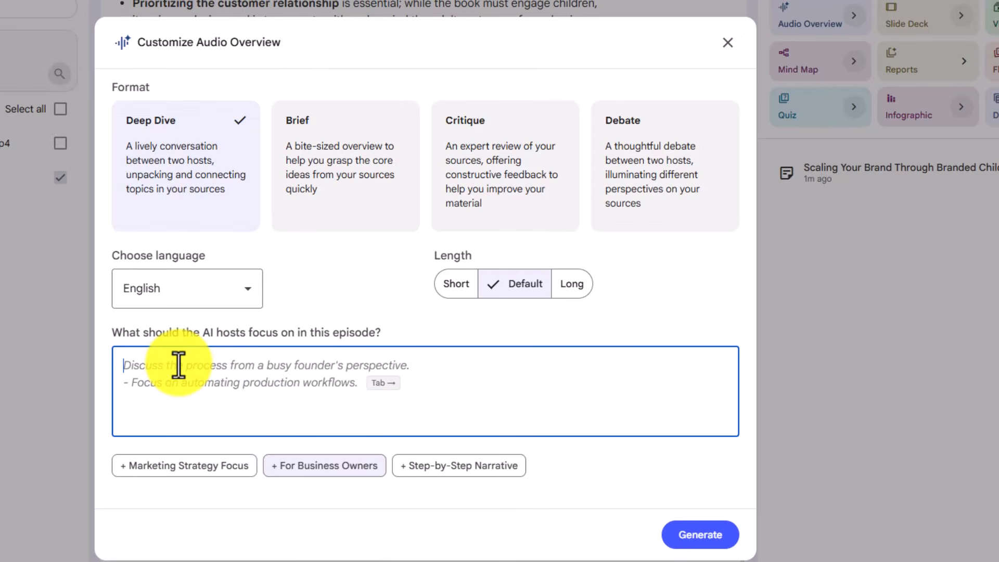
key(ctrl+v)
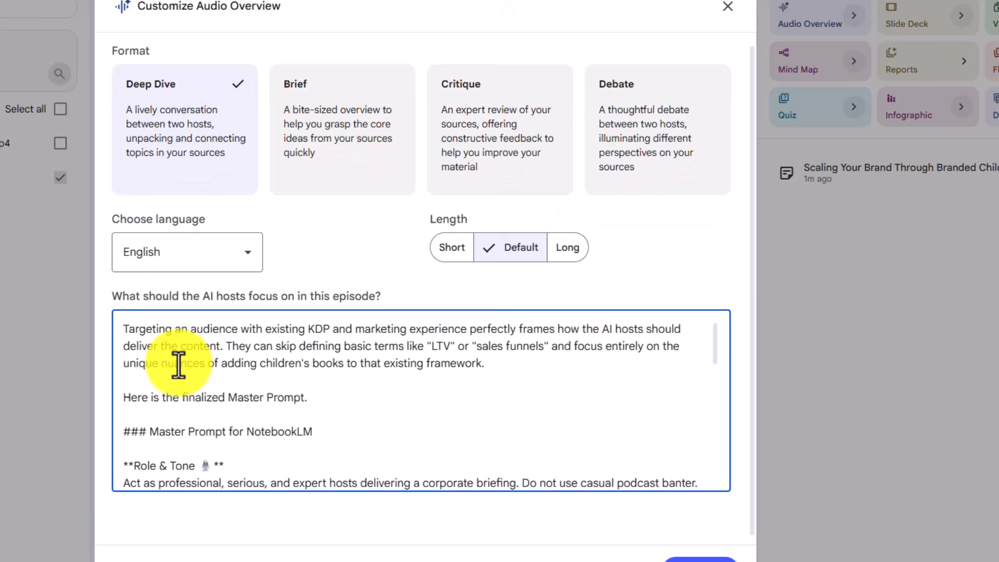
- Delete the divider and closing question about bottlenecks or AI platforms from the pasted prompt, and generate the Audio Overview
scroll(339, 369, down, 4)
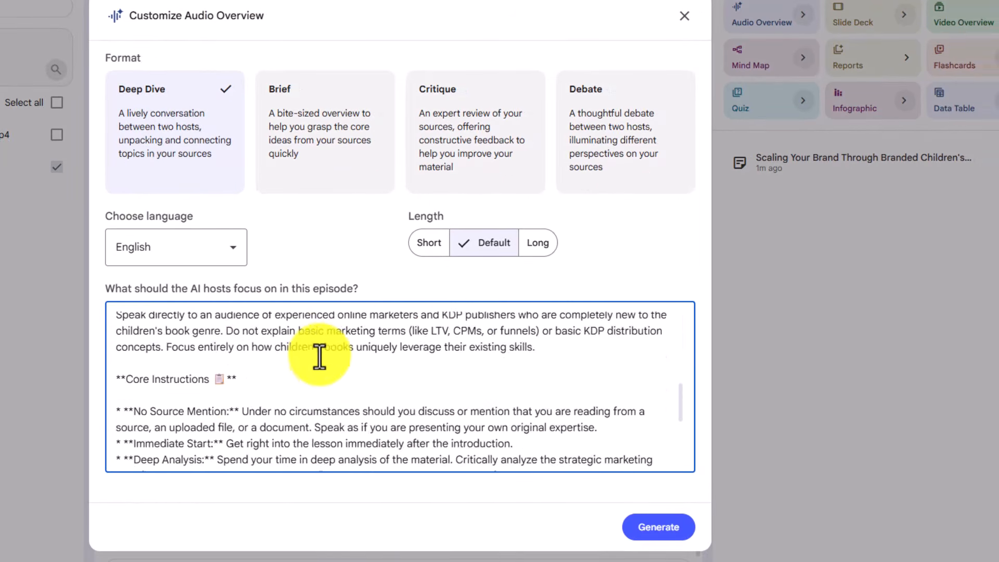
scroll(319, 357, down, 10)
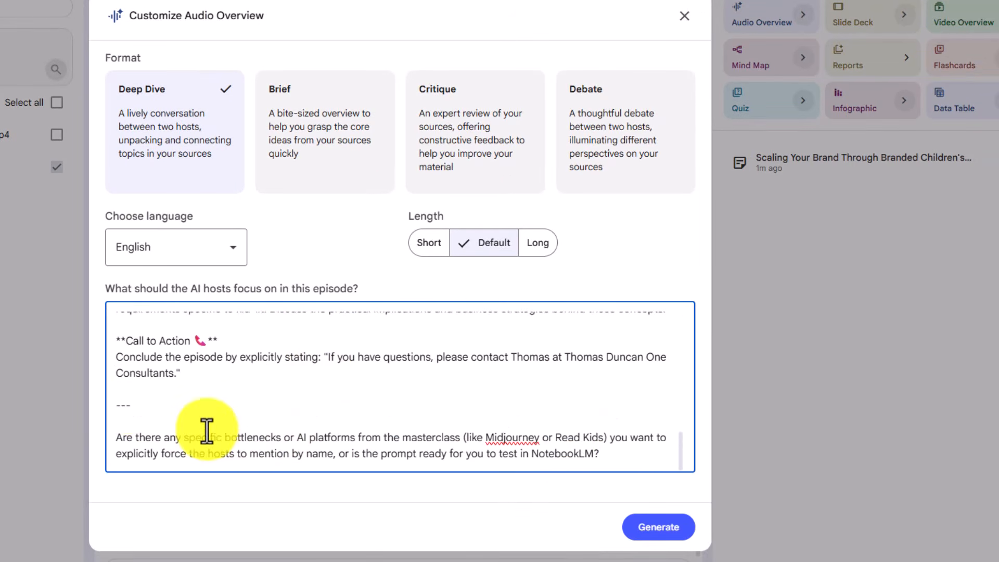
drag(116, 394, 612, 473)
key(BackSpace)
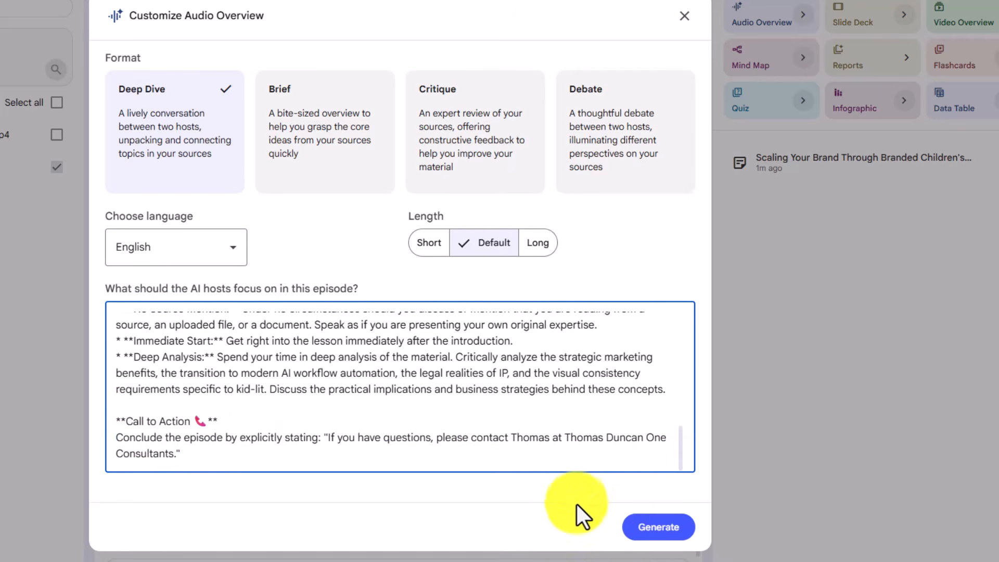
click(647, 531)
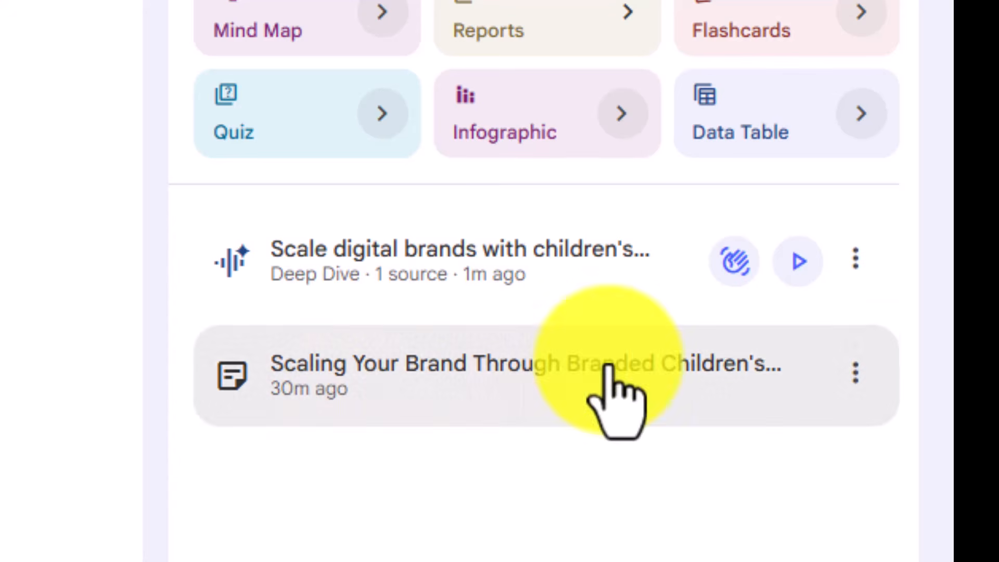
- Play the generated "Scale digital brands with children's..." Deep Dive audio and pause it after a short sample
click(799, 272)
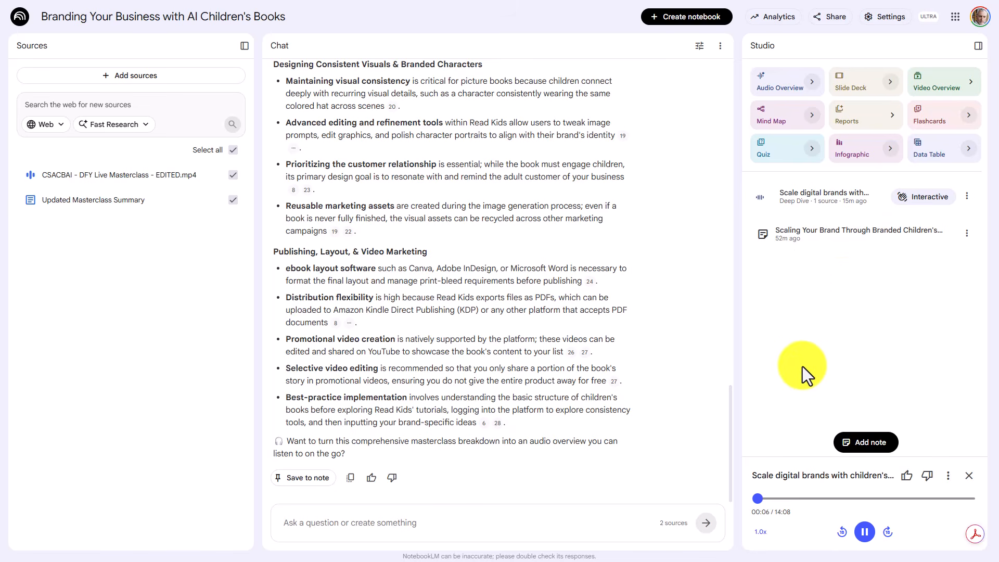
click(866, 536)
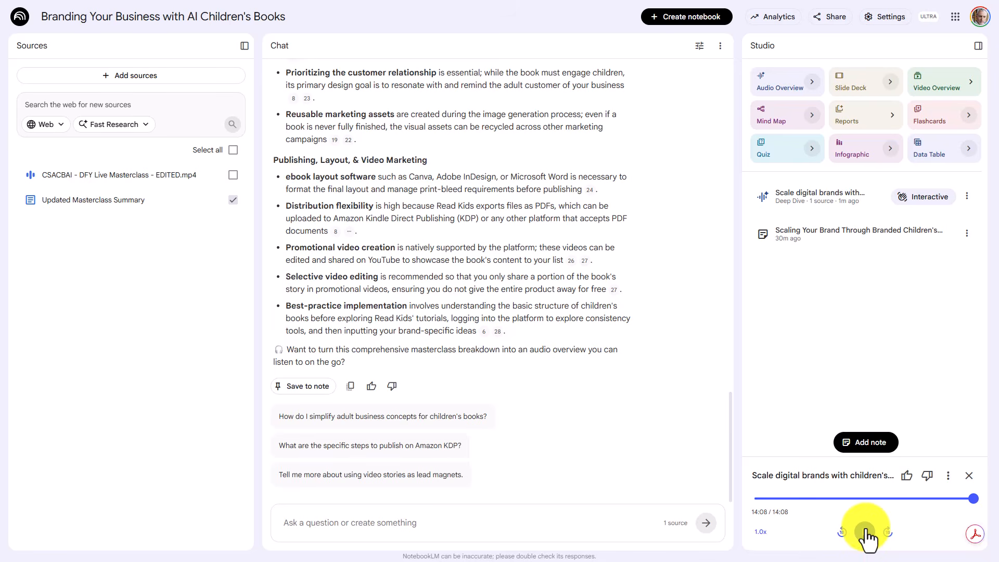